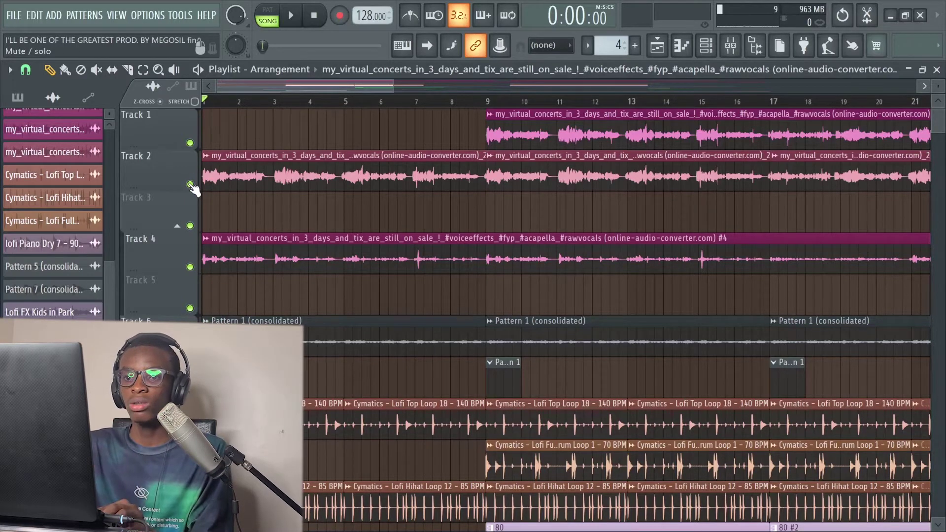
Step: Play the arrangement from the start while scrolling through the tracks
{"action": "scroll", "coordinate": [284, 178], "scroll_direction": "down", "scroll_amount": 1}
{"action": "scroll", "coordinate": [284, 179], "scroll_direction": "up", "scroll_amount": 1}
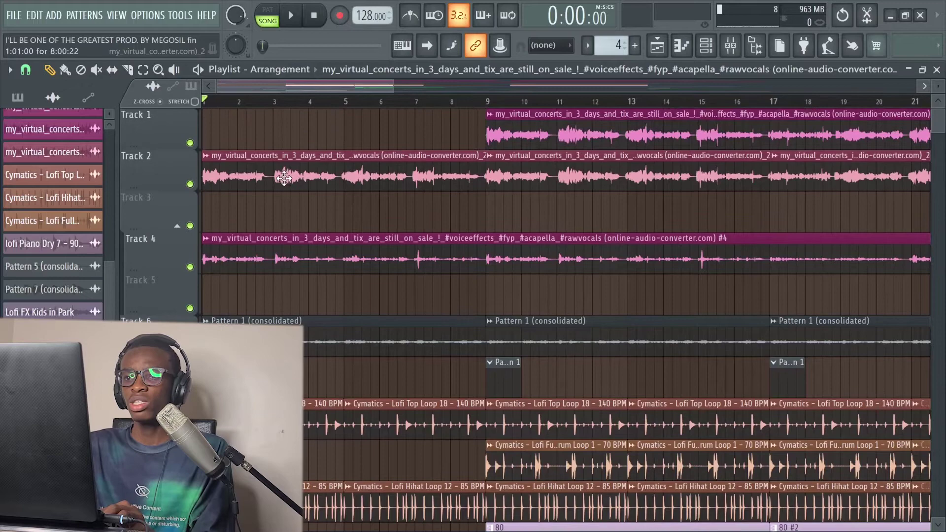
{"action": "key", "text": "space"}
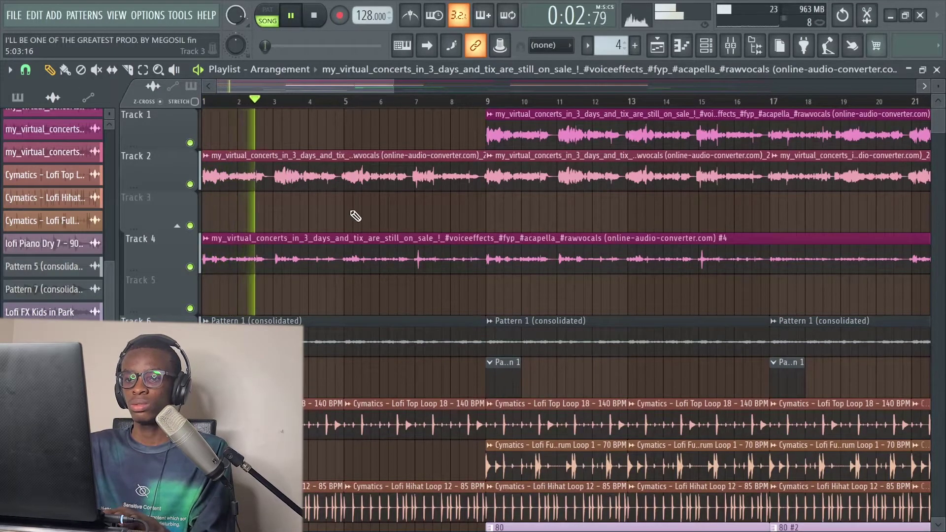
{"action": "scroll", "coordinate": [354, 209], "scroll_direction": "down", "scroll_amount": 2}
{"action": "scroll", "coordinate": [355, 216], "scroll_direction": "down", "scroll_amount": 2}
{"action": "scroll", "coordinate": [354, 215], "scroll_direction": "down", "scroll_amount": 3}
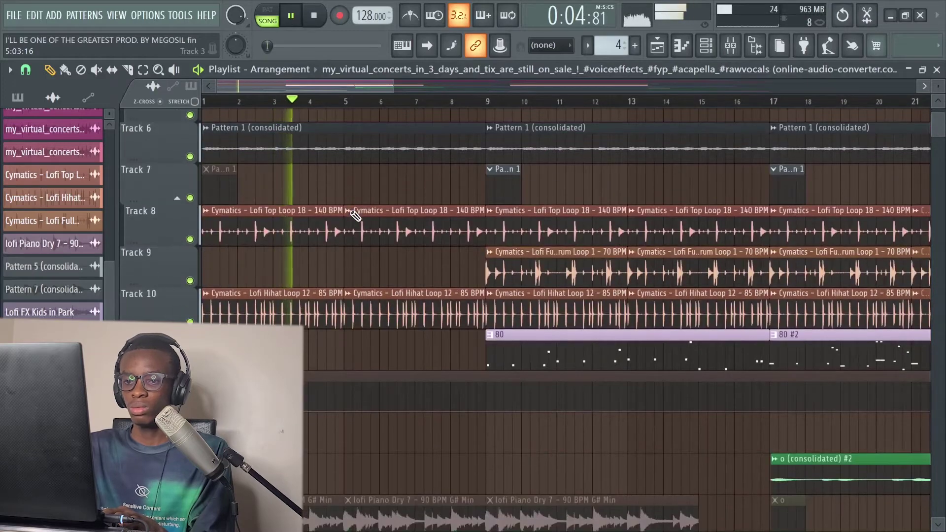
{"action": "scroll", "coordinate": [355, 215], "scroll_direction": "down", "scroll_amount": 2}
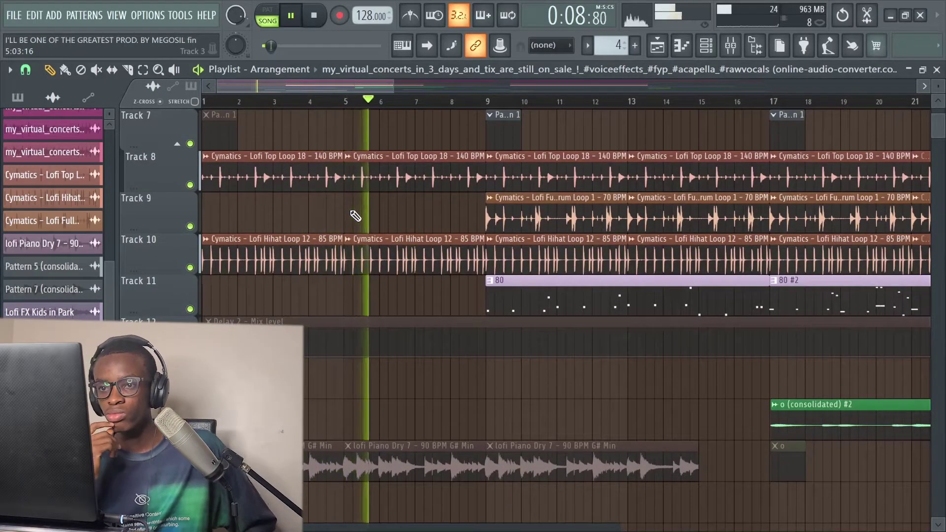
{"action": "scroll", "coordinate": [355, 216], "scroll_direction": "up", "scroll_amount": 2}
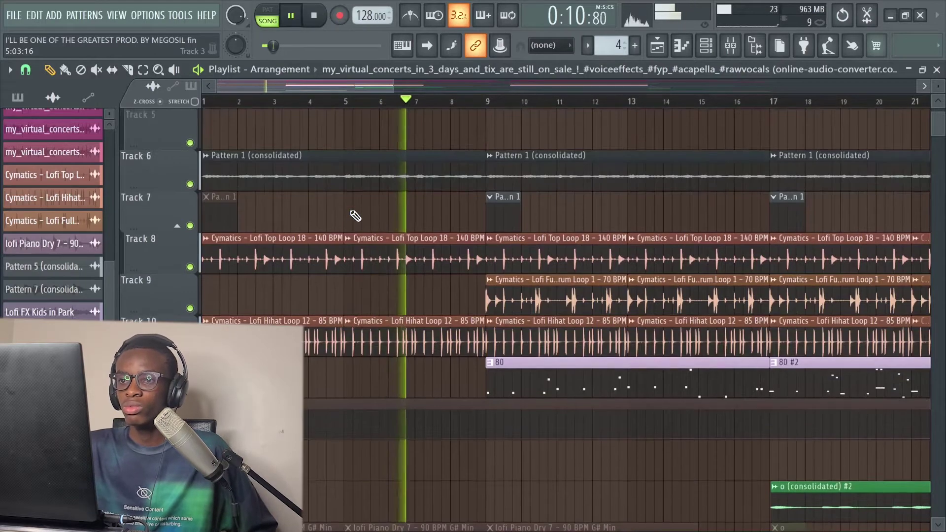
{"action": "scroll", "coordinate": [355, 215], "scroll_direction": "up", "scroll_amount": 2}
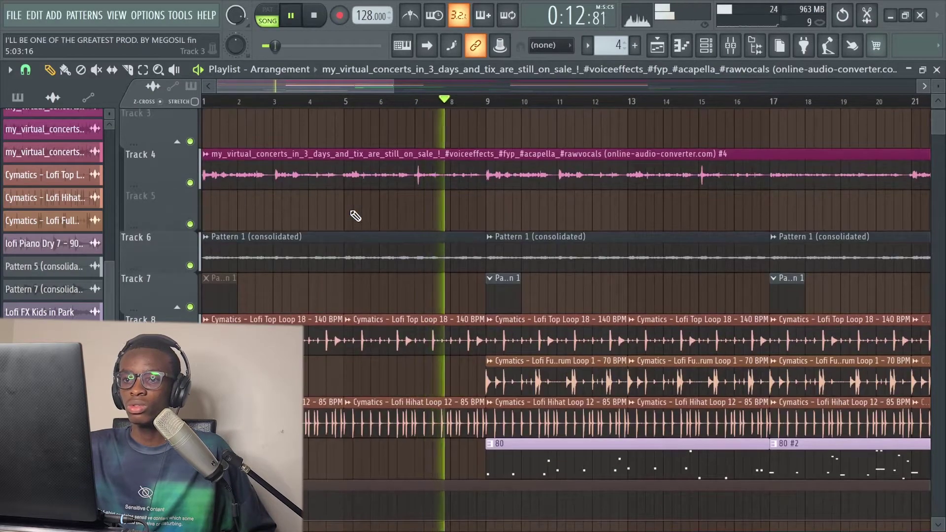
{"action": "scroll", "coordinate": [355, 215], "scroll_direction": "down", "scroll_amount": 2}
{"action": "scroll", "coordinate": [355, 215], "scroll_direction": "down", "scroll_amount": 1}
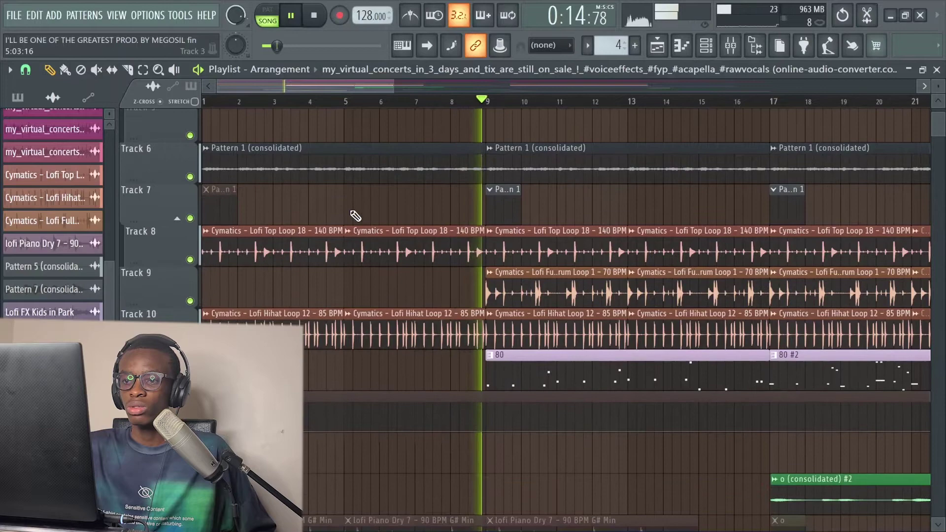
{"action": "scroll", "coordinate": [354, 216], "scroll_direction": "down", "scroll_amount": 2}
{"action": "scroll", "coordinate": [355, 215], "scroll_direction": "down", "scroll_amount": 2}
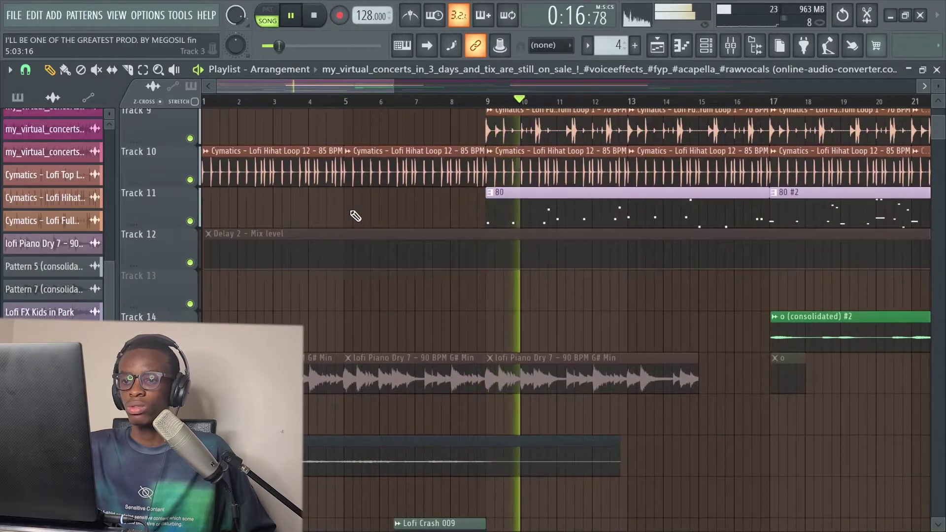
Step: Stop playback and scroll back up to the top tracks
{"action": "key", "text": "space"}
{"action": "scroll", "coordinate": [350, 275], "scroll_direction": "up", "scroll_amount": 3}
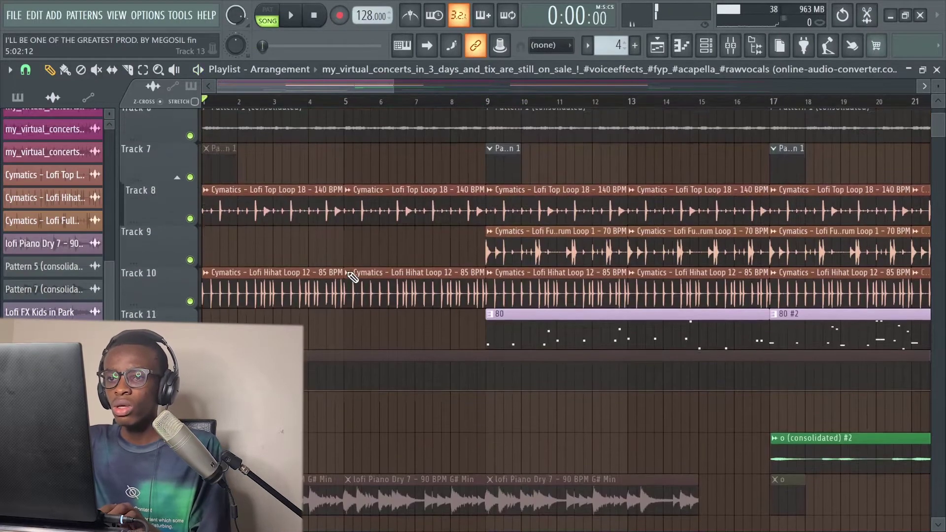
{"action": "scroll", "coordinate": [350, 275], "scroll_direction": "up", "scroll_amount": 2}
{"action": "scroll", "coordinate": [352, 277], "scroll_direction": "up", "scroll_amount": 4}
{"action": "left_click", "coordinate": [486, 101]}
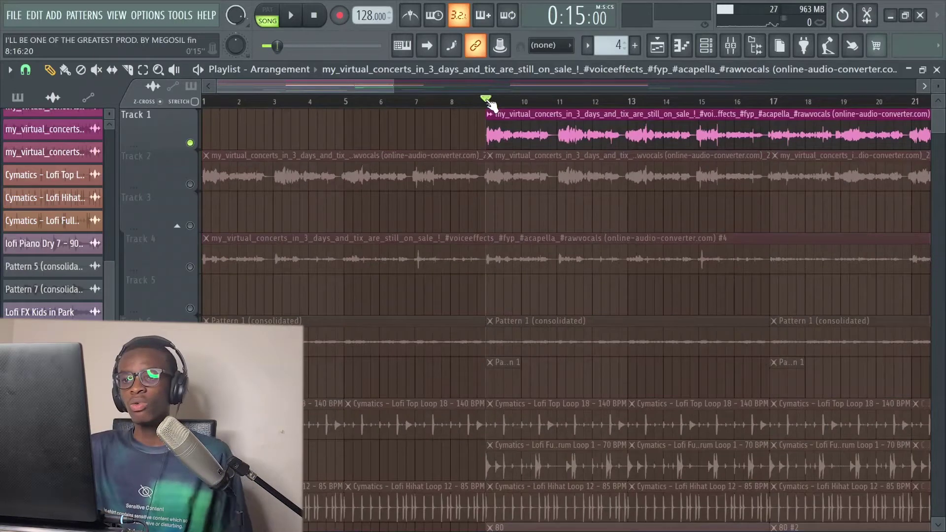
{"action": "key", "text": "space"}
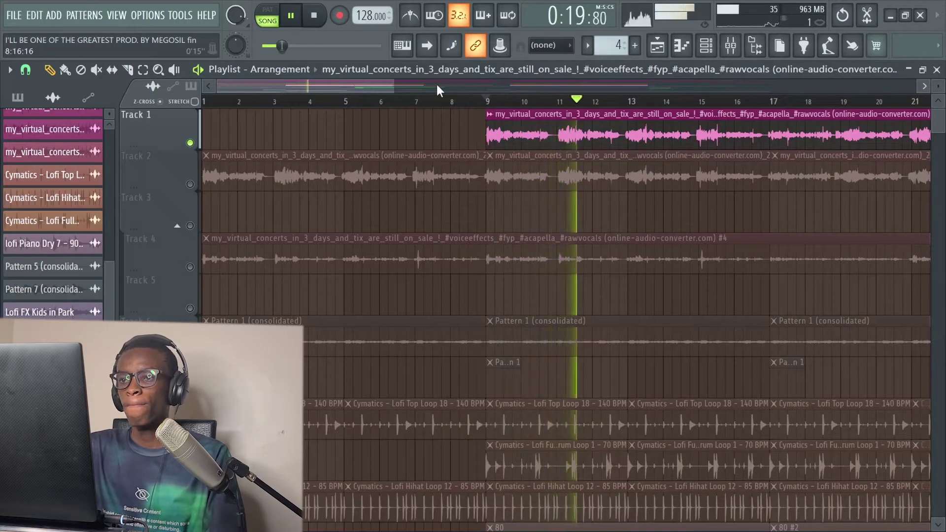
{"action": "left_click_drag", "start_coordinate": [437, 90], "coordinate": [395, 79]}
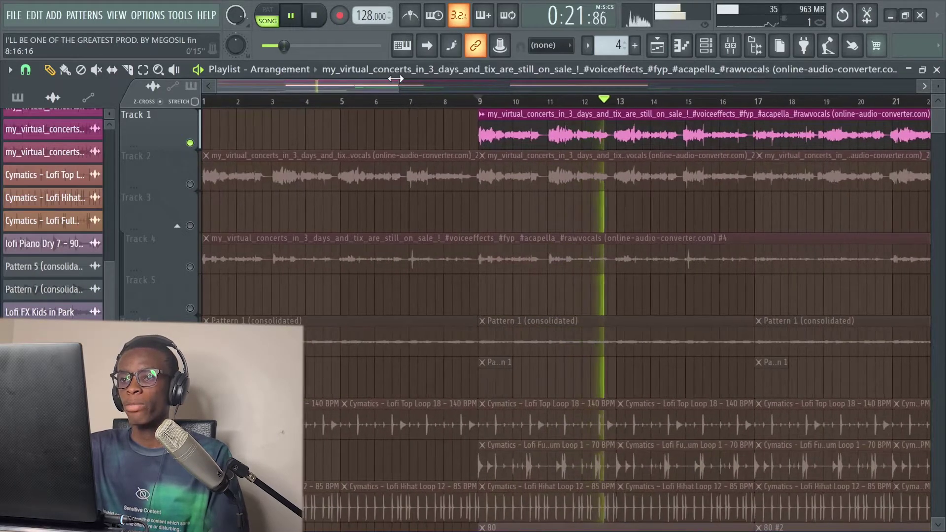
{"action": "key", "text": "space"}
Step: Solo Track 4 and play its vocal, briefly checking the clip's sample settings
{"action": "left_click", "coordinate": [217, 102]}
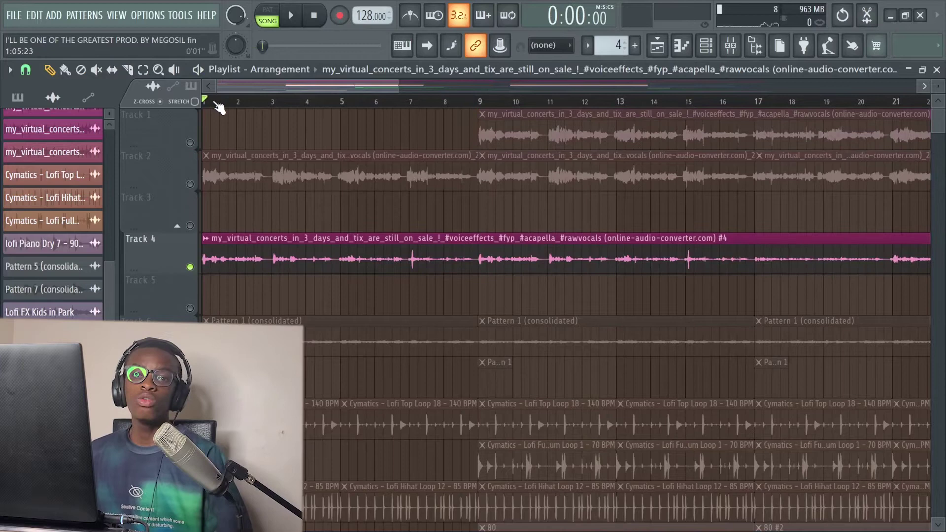
{"action": "key", "text": "space"}
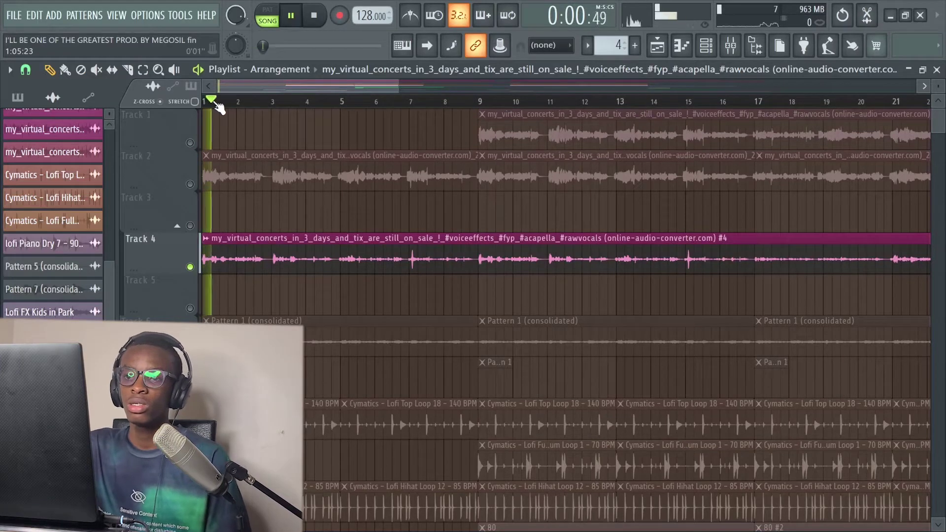
{"action": "double_click", "coordinate": [274, 260]}
{"action": "key", "text": "Escape"}
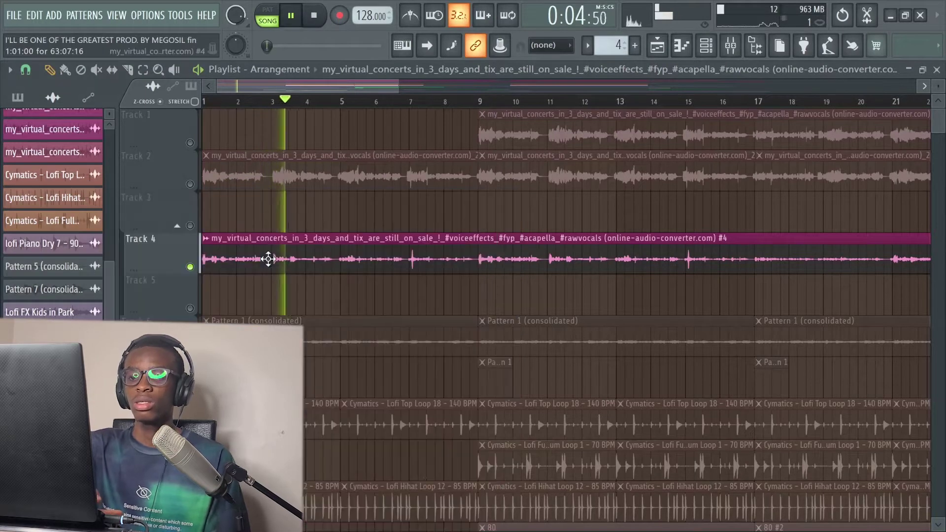
Step: Stop playback, close the sample settings, and unmute Track 2's vocal
{"action": "double_click", "coordinate": [351, 255]}
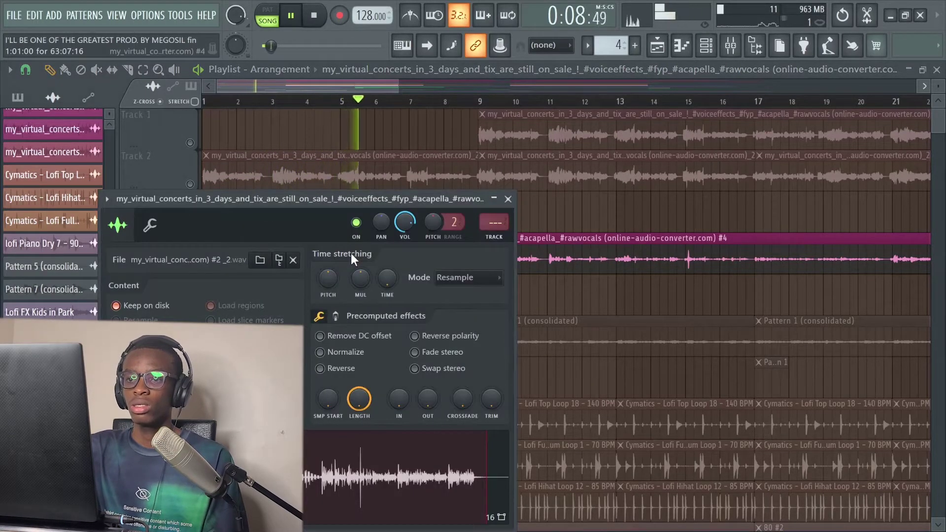
{"action": "key", "text": "space"}
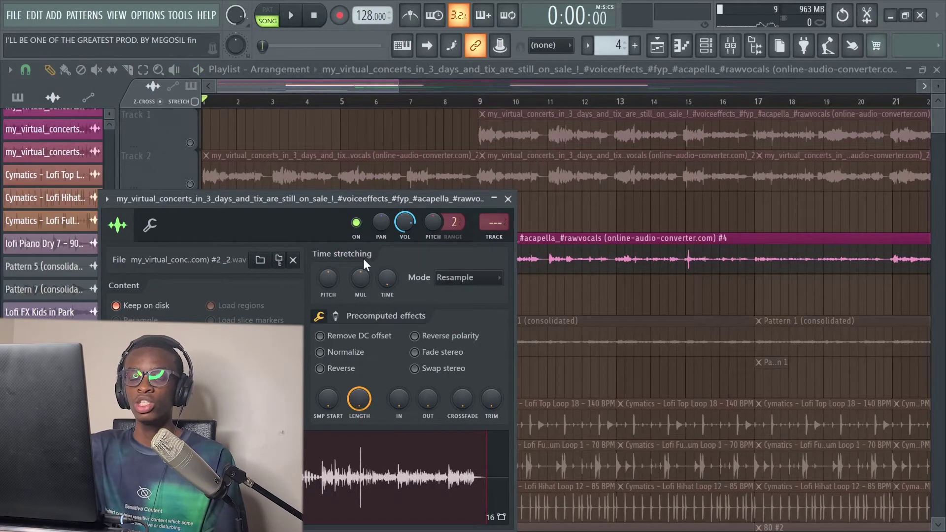
{"action": "left_click", "coordinate": [508, 199]}
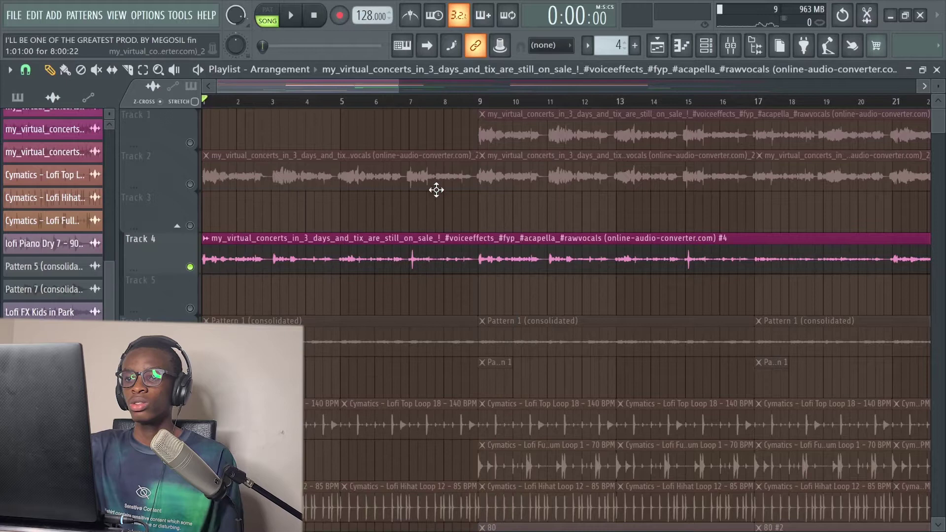
{"action": "left_click", "coordinate": [191, 184]}
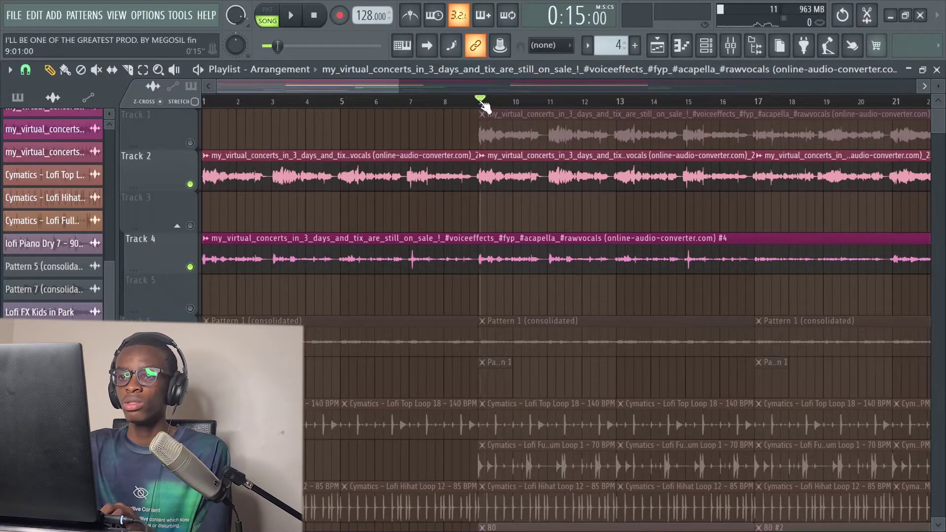
Step: Solo Track 1's vocal and open its sample settings to send it to Newtone
{"action": "right_click", "coordinate": [191, 146]}
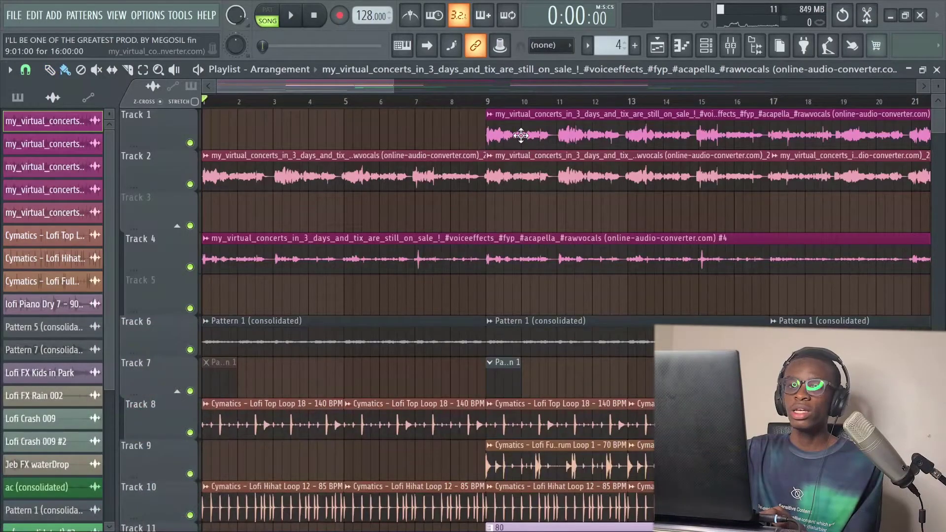
{"action": "double_click", "coordinate": [521, 135]}
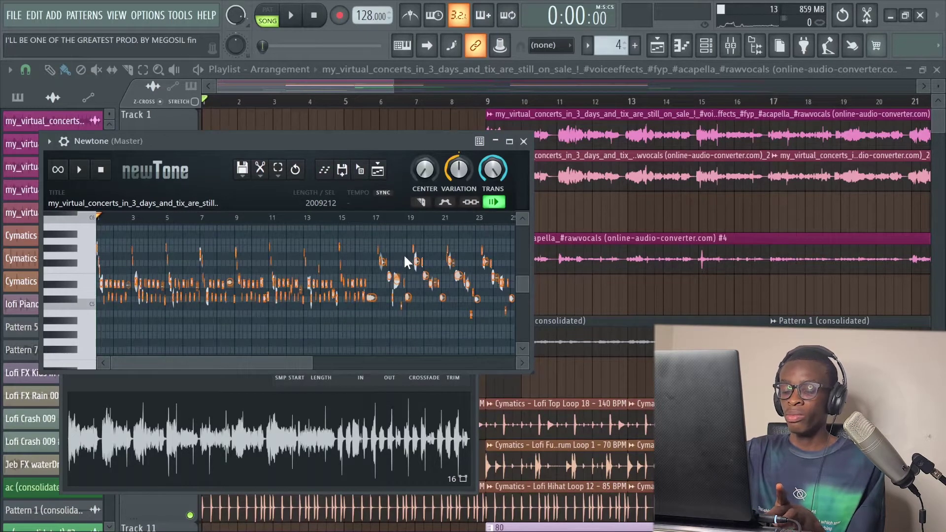
Step: Maximize Newtone, zoom into the vocal notes, and preview them once
{"action": "left_click", "coordinate": [510, 142]}
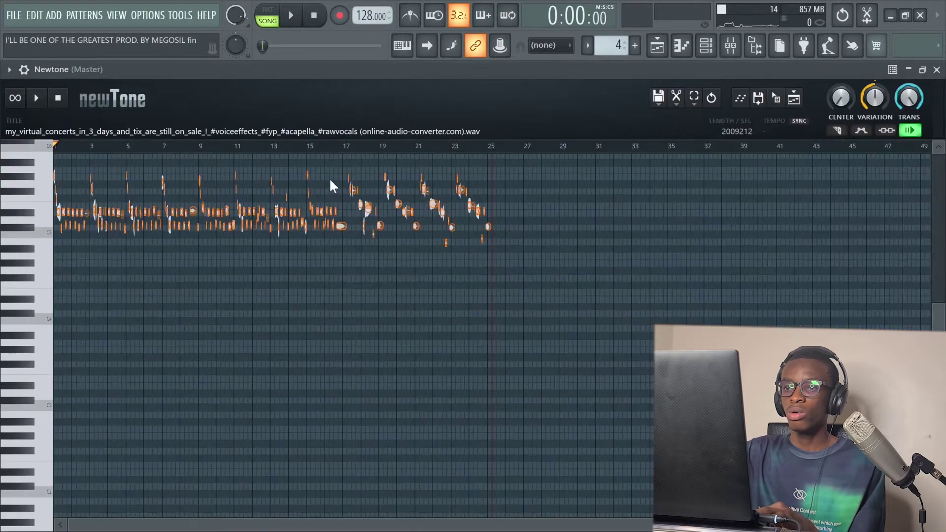
{"action": "scroll", "coordinate": [375, 297], "scroll_direction": "up", "scroll_amount": 2}
{"action": "scroll", "coordinate": [376, 297], "scroll_direction": "up", "scroll_amount": 2}
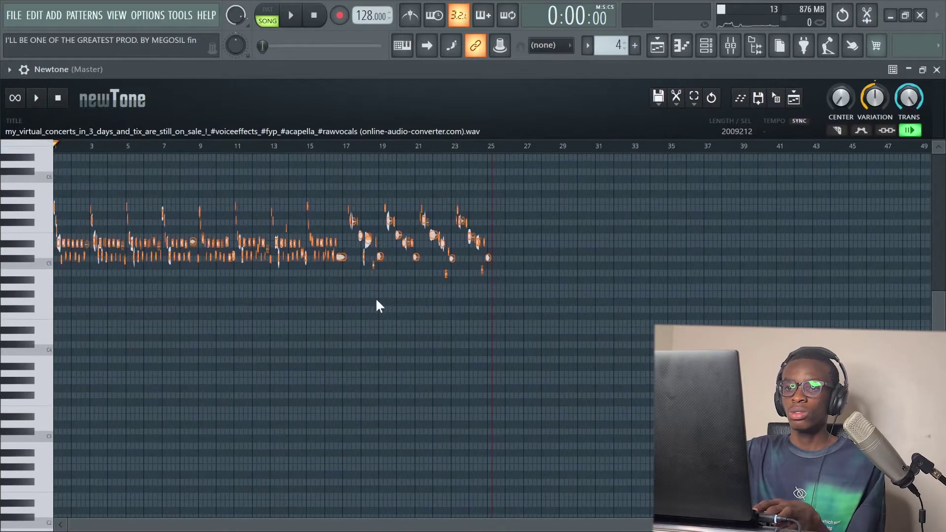
{"action": "scroll", "coordinate": [375, 298], "scroll_direction": "up", "scroll_amount": 3}
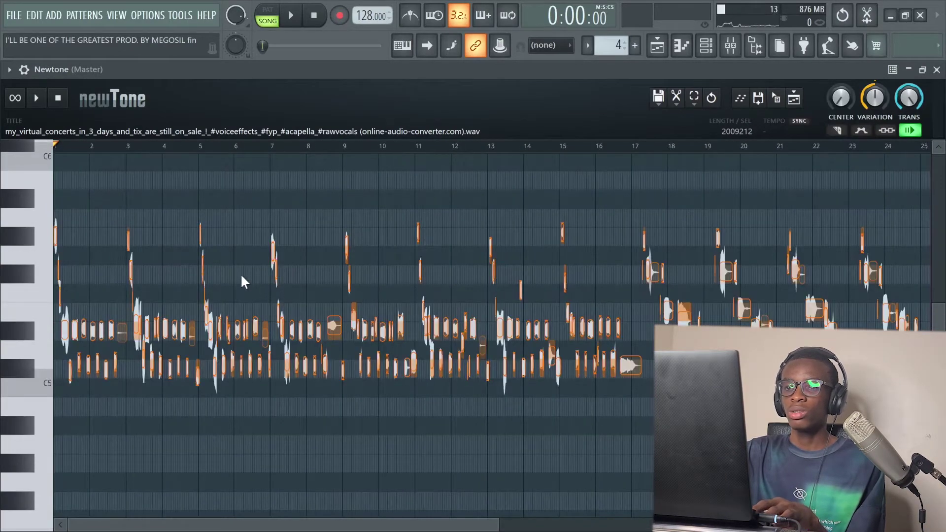
{"action": "left_click", "coordinate": [41, 102]}
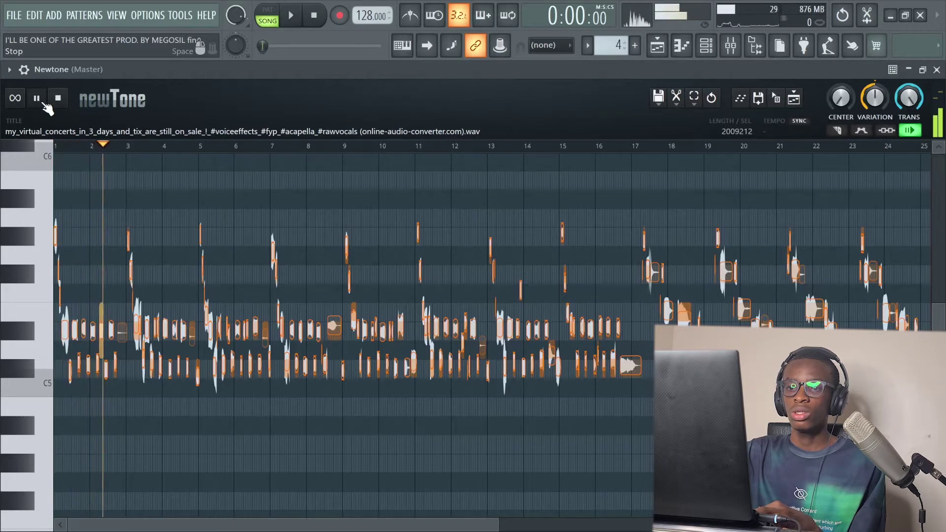
{"action": "left_click", "coordinate": [39, 101]}
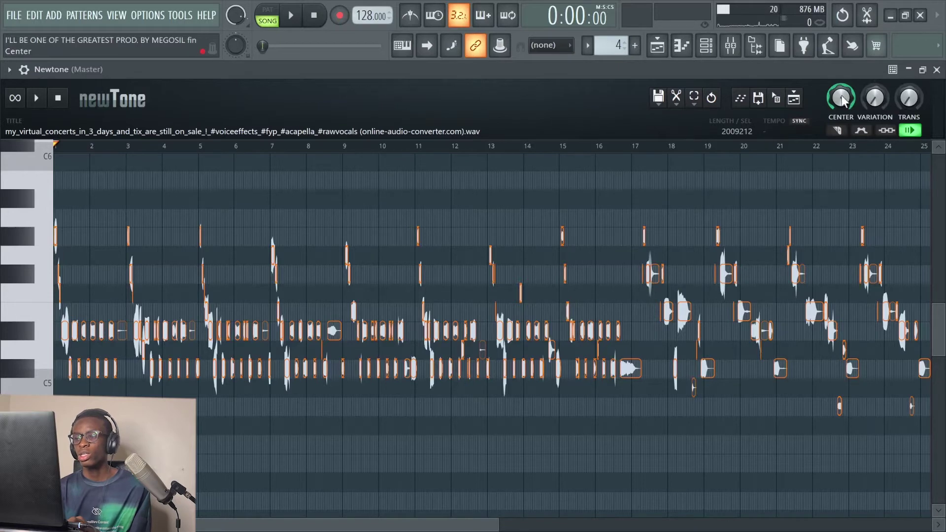
Step: Raise Newtone's pitch centering from 99% to 100%, preview, and scroll back to the start
{"action": "left_click_drag", "start_coordinate": [841, 97], "coordinate": [841, 94]}
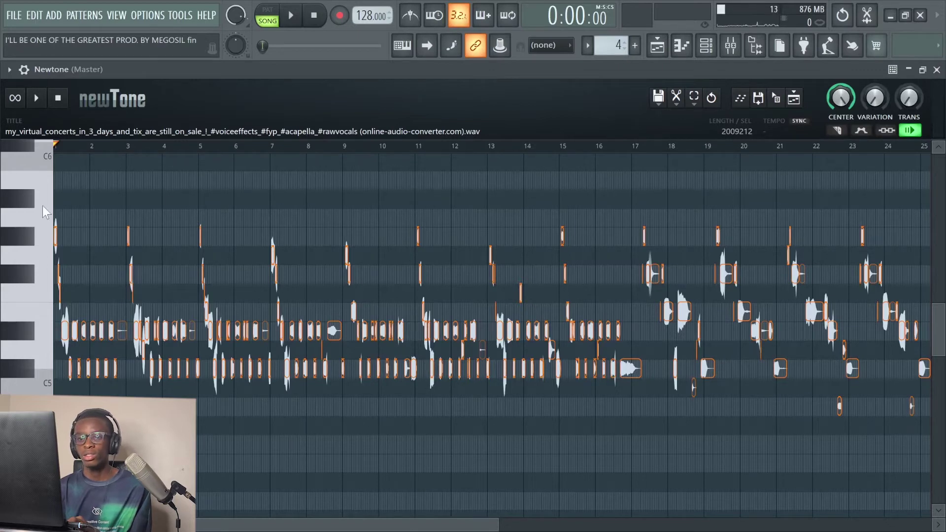
{"action": "key", "text": "space"}
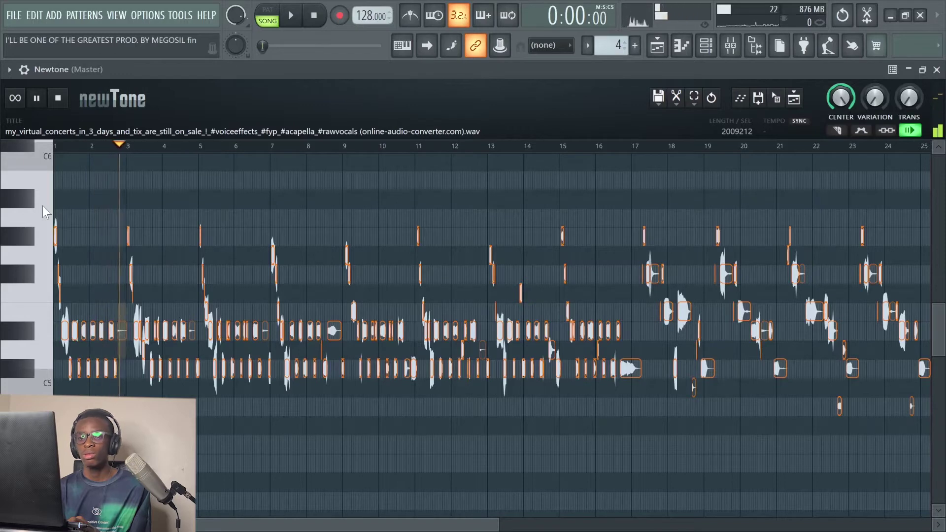
{"action": "key", "text": "space"}
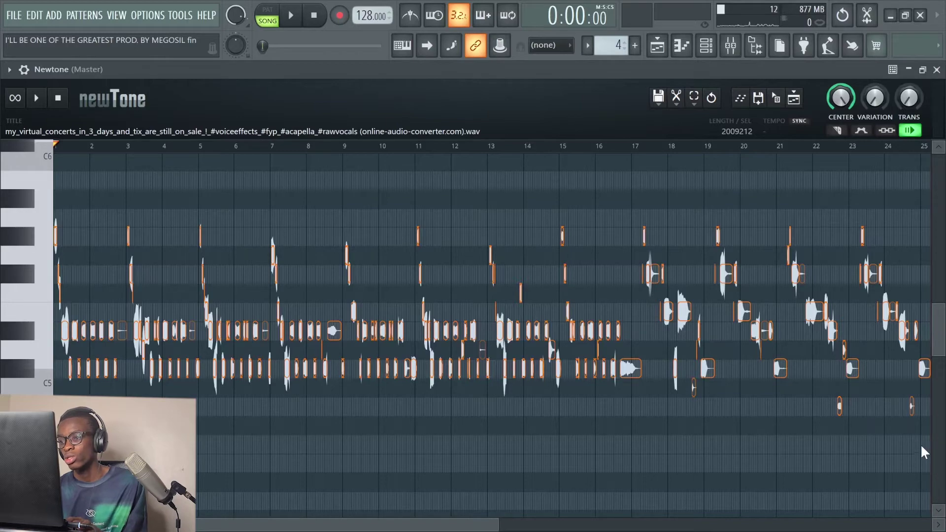
{"action": "left_click_drag", "start_coordinate": [920, 444], "coordinate": [729, 446]}
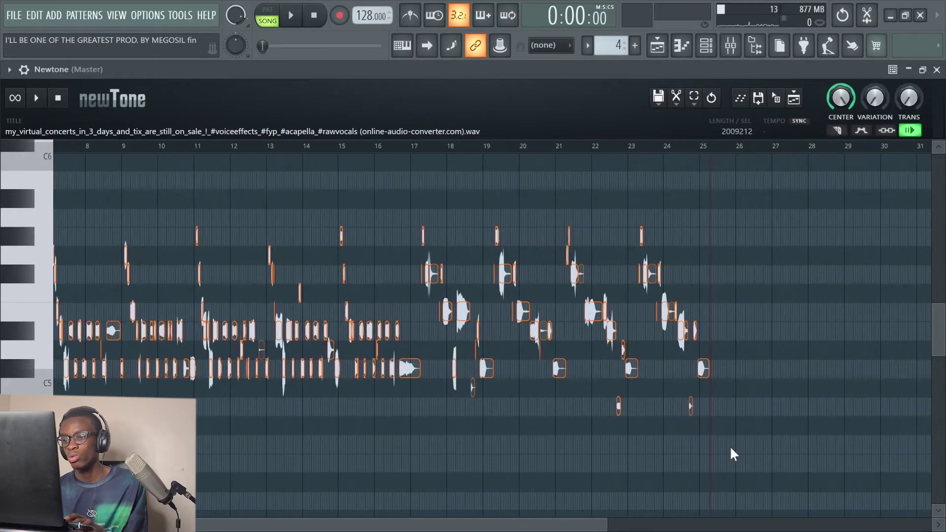
{"action": "scroll", "coordinate": [729, 445], "scroll_direction": "up", "scroll_amount": 5}
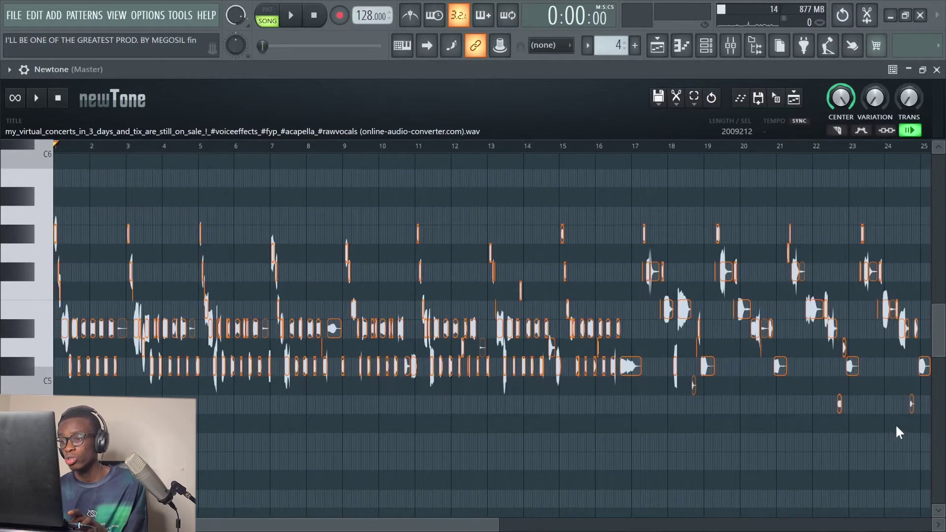
Step: Raise the lower row of vocal notes a semitone and preview the result
{"action": "left_click_drag", "start_coordinate": [920, 427], "coordinate": [7, 345]}
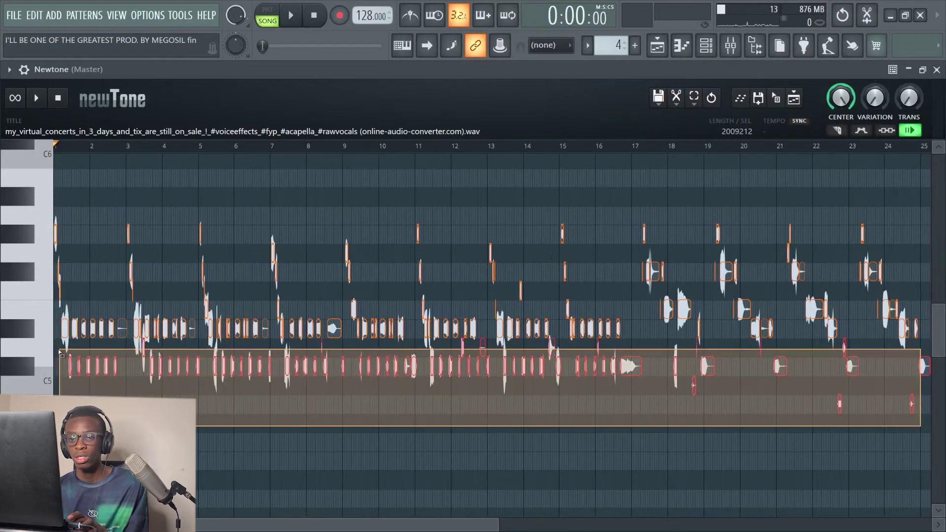
{"action": "left_click_drag", "start_coordinate": [7, 347], "coordinate": [58, 348]}
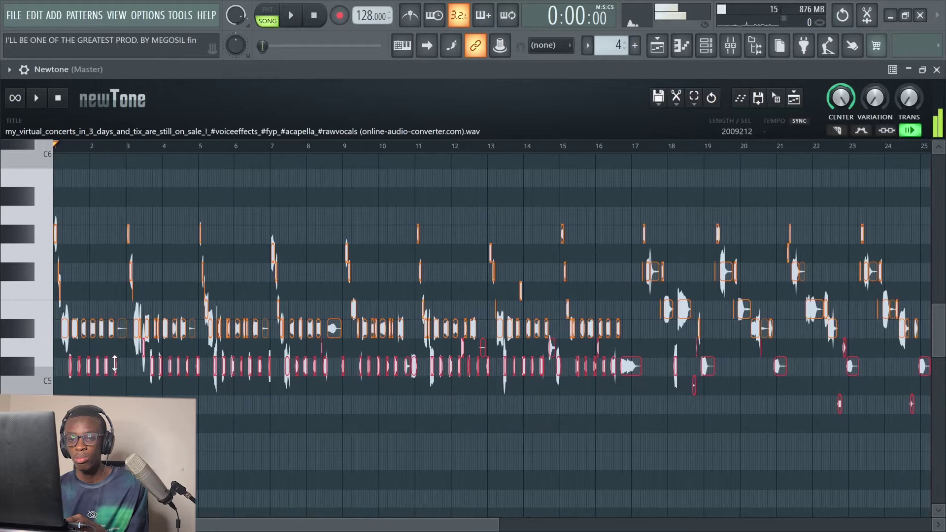
{"action": "left_click_drag", "start_coordinate": [114, 365], "coordinate": [113, 336]}
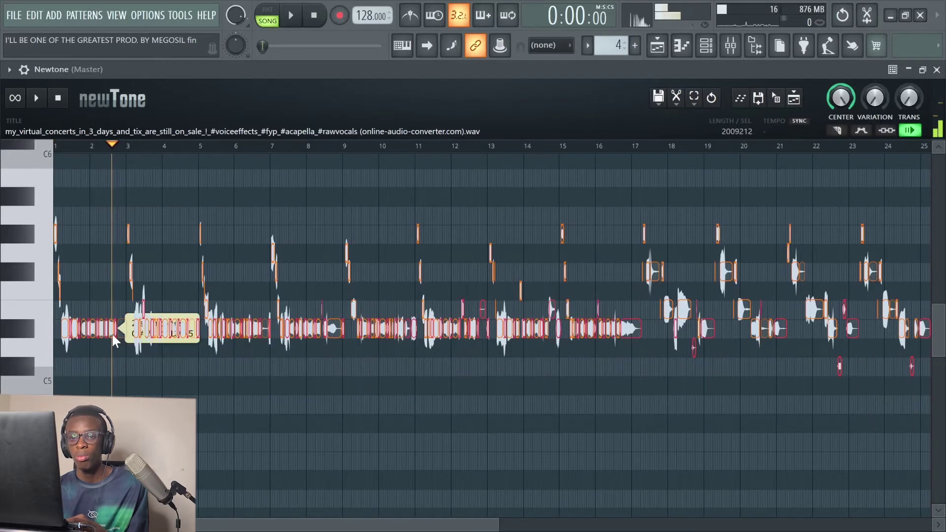
{"action": "key", "text": "space"}
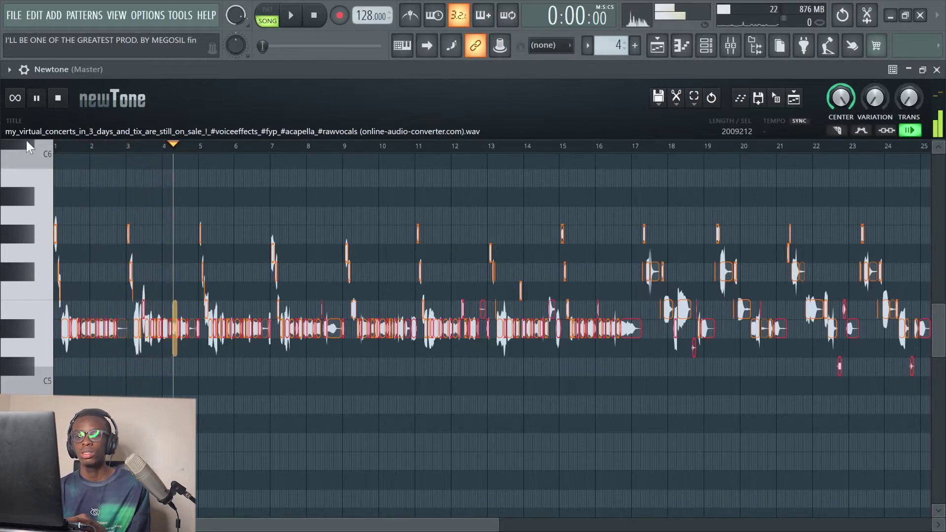
{"action": "key", "text": "space"}
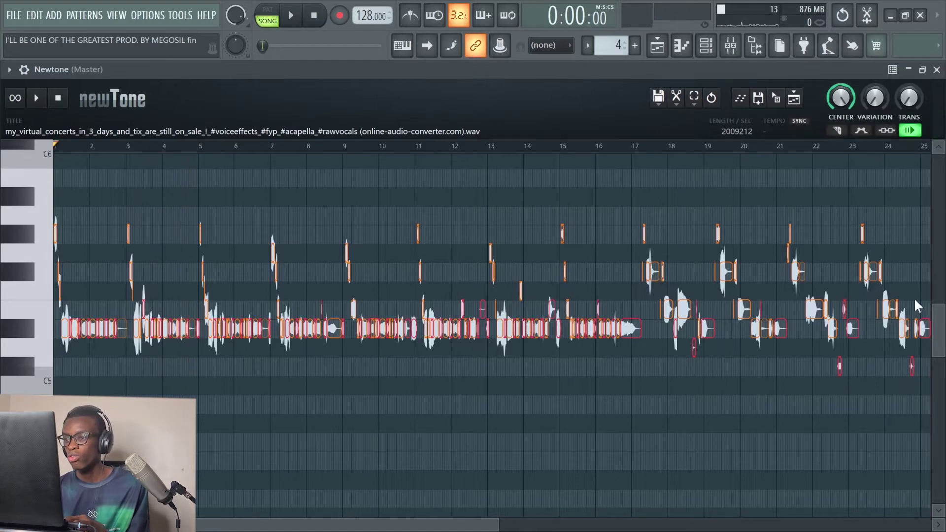
{"action": "mouse_move", "coordinate": [915, 307]}
{"action": "left_mouse_down"}
{"action": "mouse_move", "coordinate": [25, 294]}
{"action": "mouse_move", "coordinate": [37, 302]}
{"action": "left_mouse_up"}
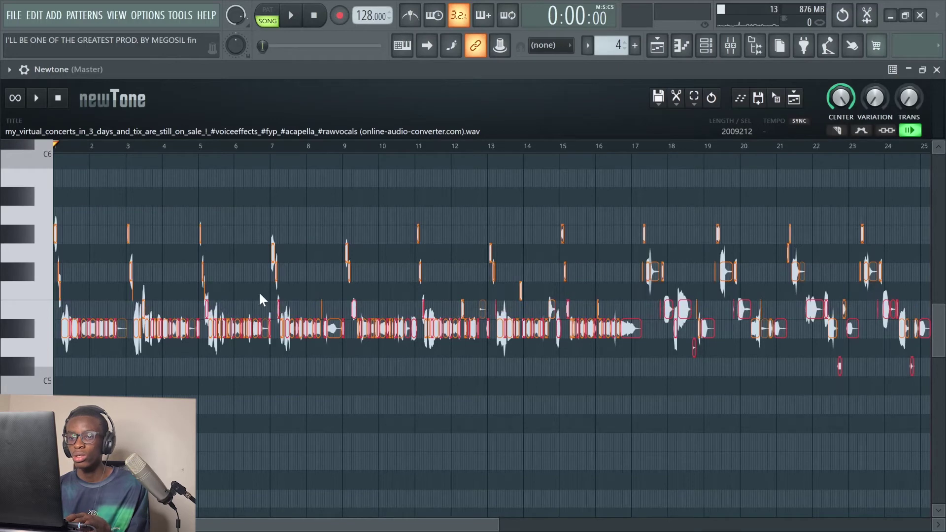
{"action": "left_click", "coordinate": [293, 300]}
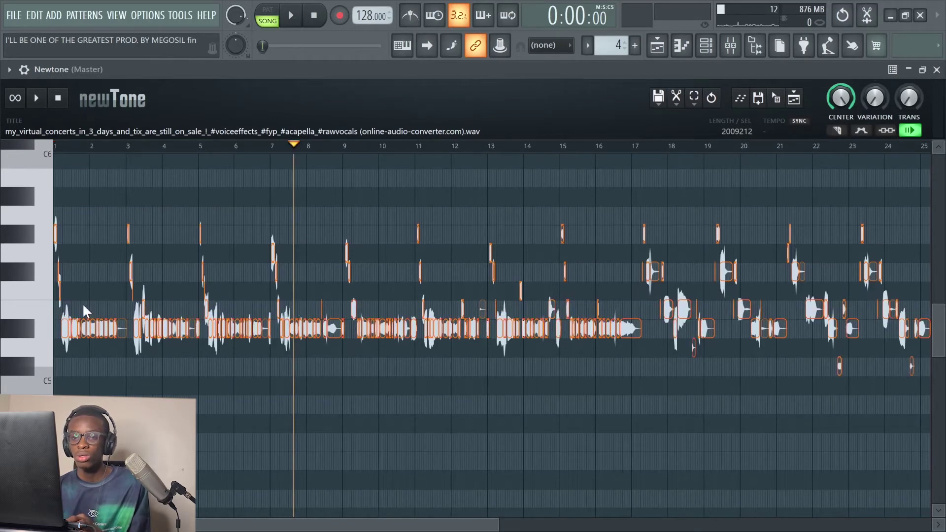
Step: Select the upper notes across the vocal and preview playback
{"action": "left_click_drag", "start_coordinate": [82, 308], "coordinate": [95, 311]}
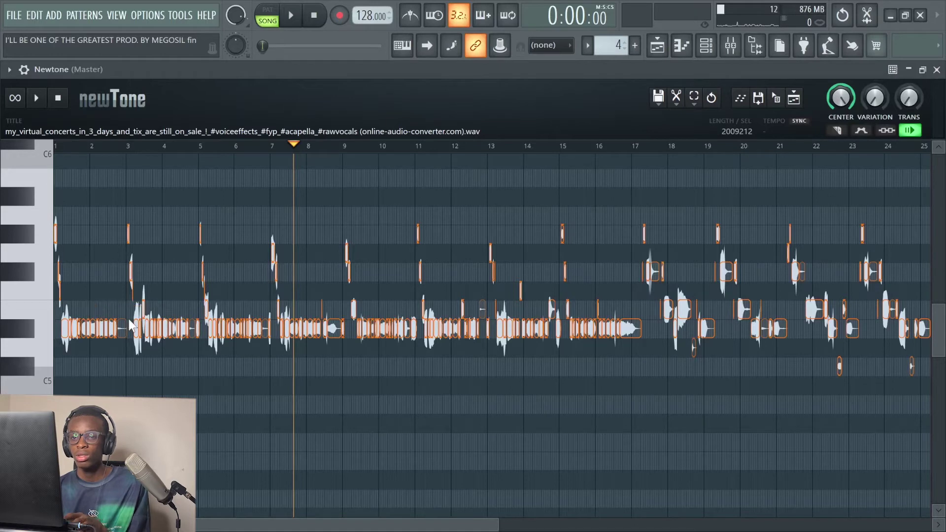
{"action": "left_click", "coordinate": [110, 307]}
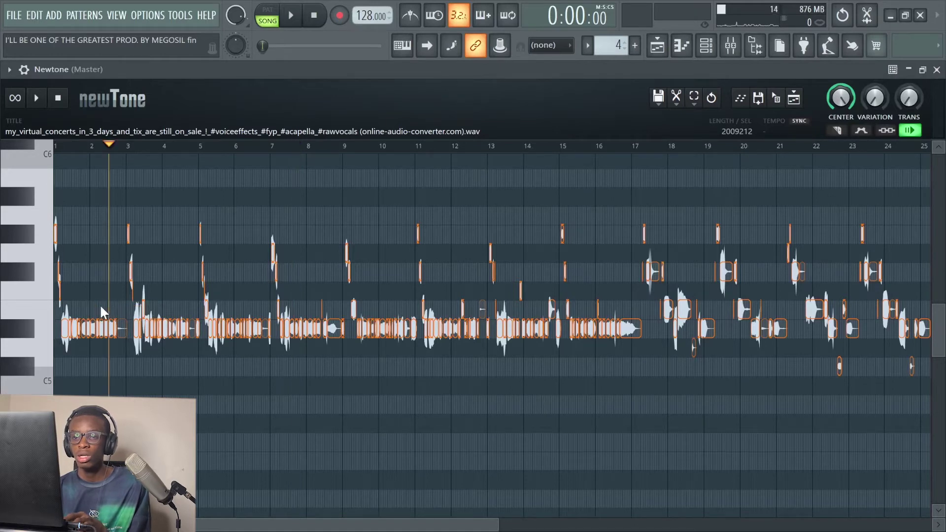
{"action": "left_click_drag", "start_coordinate": [101, 302], "coordinate": [664, 302]}
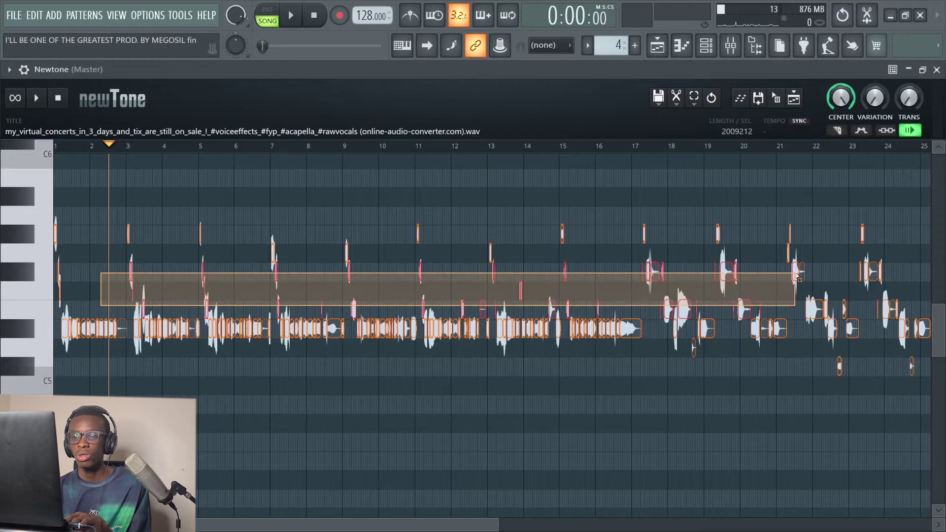
{"action": "mouse_move", "coordinate": [663, 301]}
{"action": "left_mouse_down"}
{"action": "mouse_move", "coordinate": [803, 317]}
{"action": "mouse_move", "coordinate": [765, 315]}
{"action": "mouse_move", "coordinate": [766, 328]}
{"action": "left_mouse_up"}
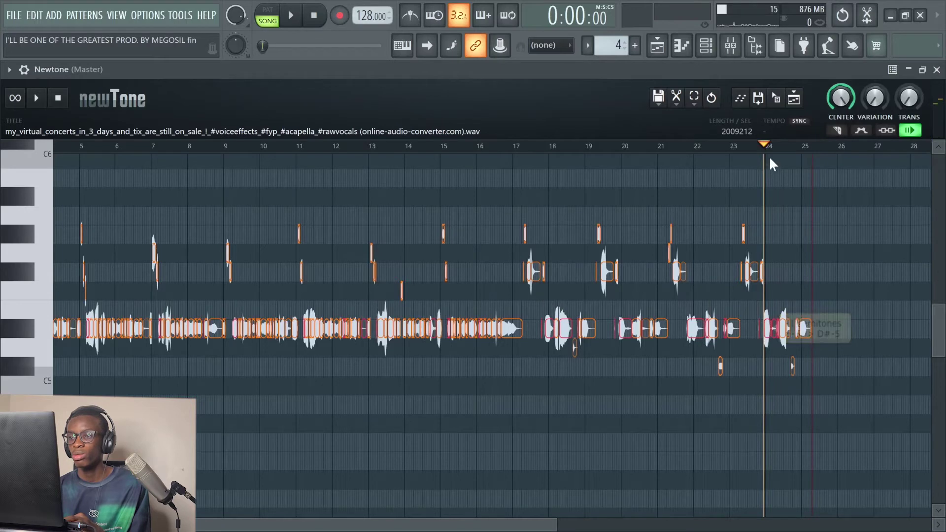
{"action": "mouse_move", "coordinate": [766, 146]}
{"action": "left_mouse_down"}
{"action": "mouse_move", "coordinate": [583, 147]}
{"action": "mouse_move", "coordinate": [3, 117]}
{"action": "left_mouse_up"}
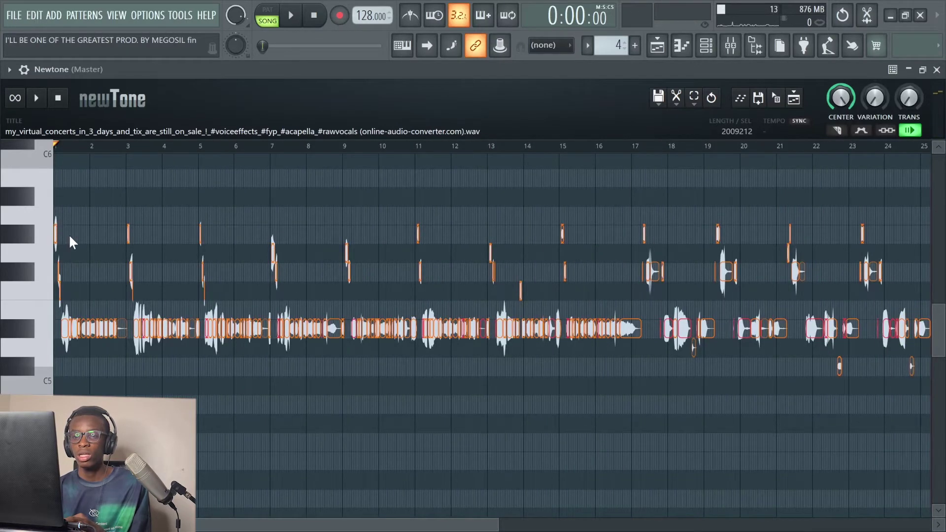
{"action": "key", "text": "space"}
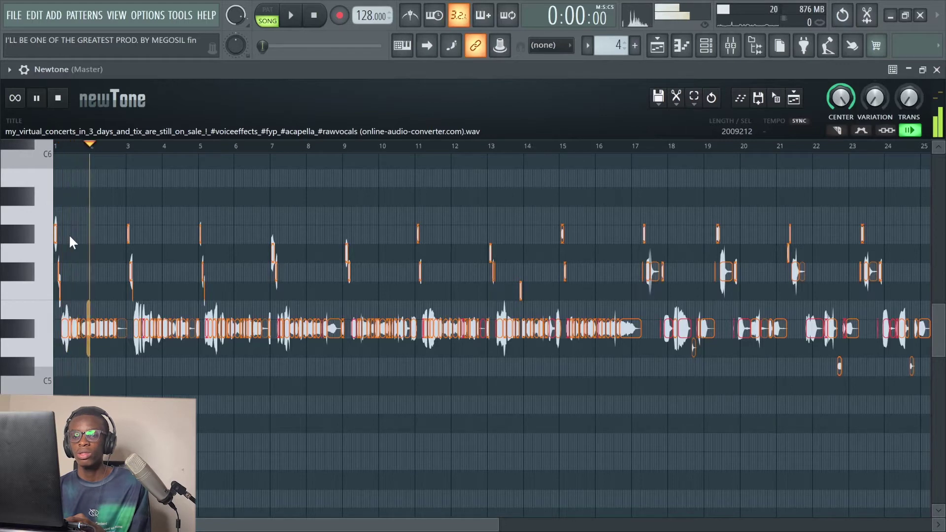
{"action": "key", "text": "space"}
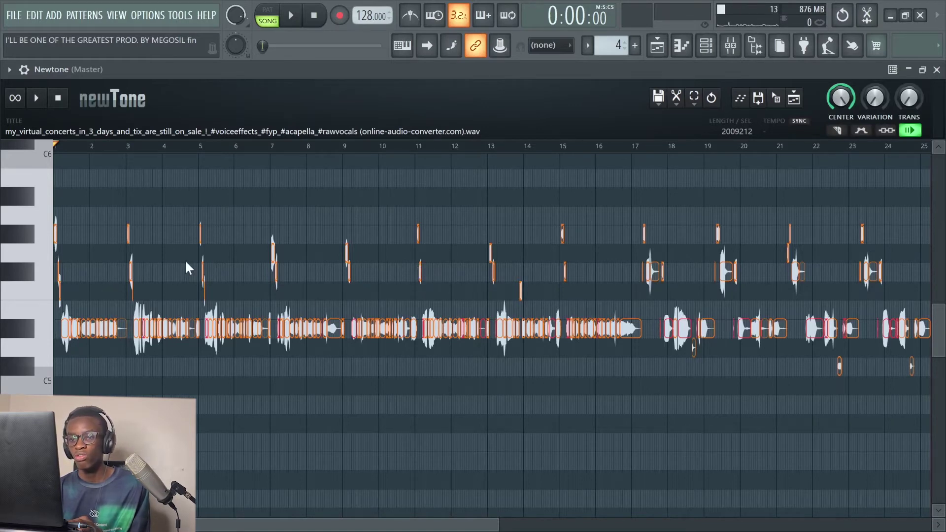
Step: Try lowering one upper row of notes, then undo it and deselect
{"action": "left_click_drag", "start_coordinate": [911, 278], "coordinate": [57, 279]}
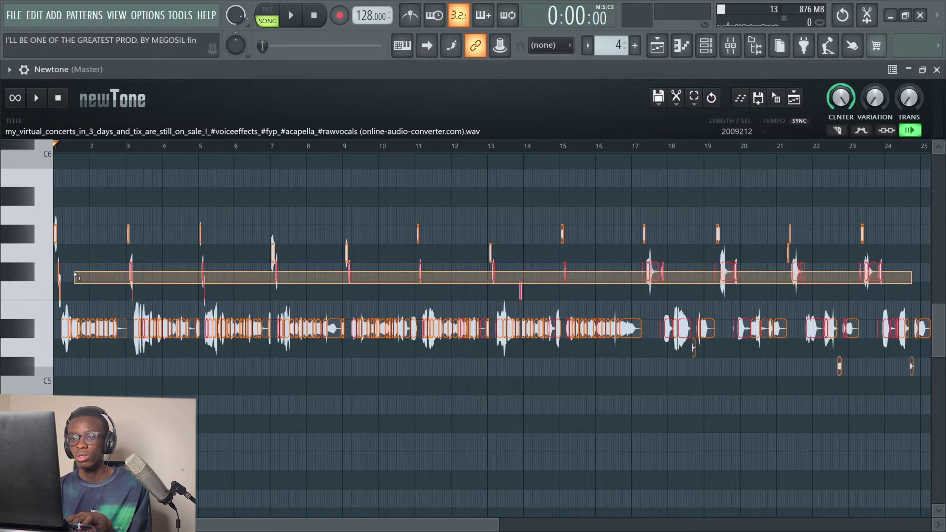
{"action": "left_click", "coordinate": [109, 274]}
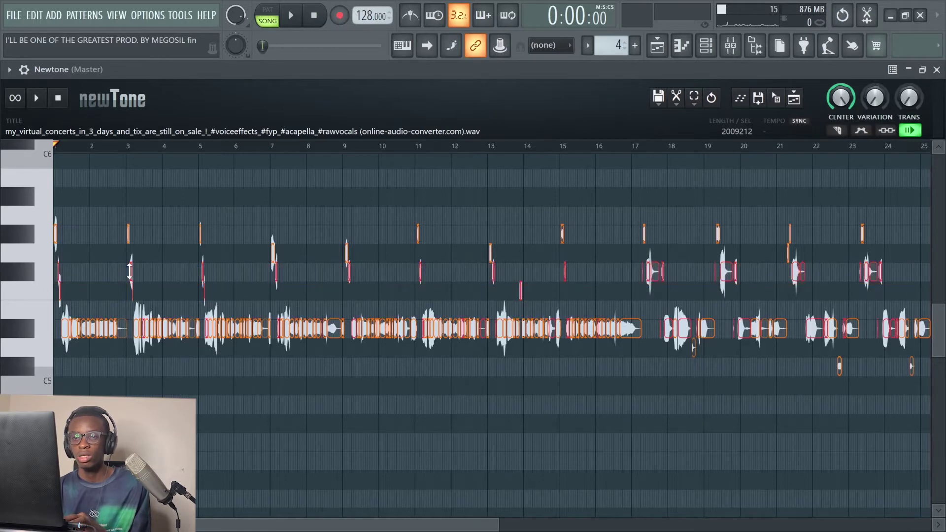
{"action": "left_click_drag", "start_coordinate": [131, 287], "coordinate": [132, 325]}
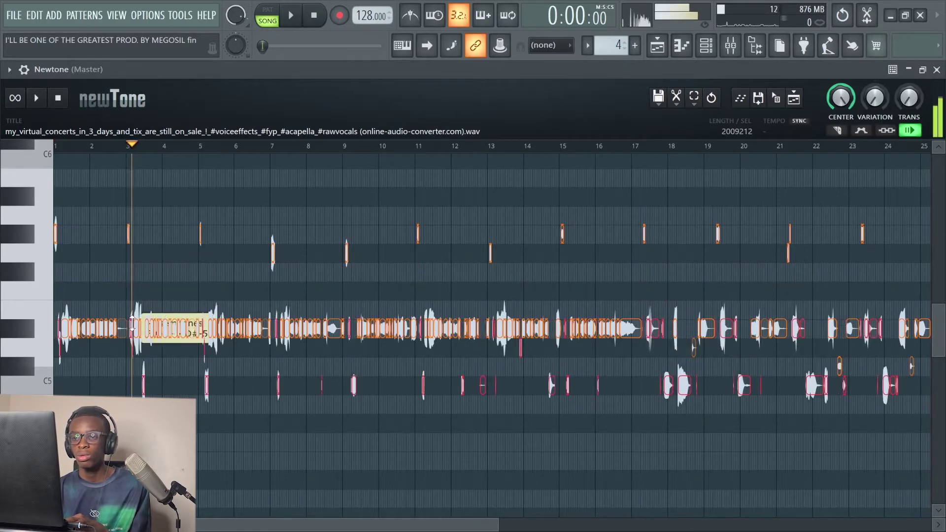
{"action": "key", "text": "ctrl+z"}
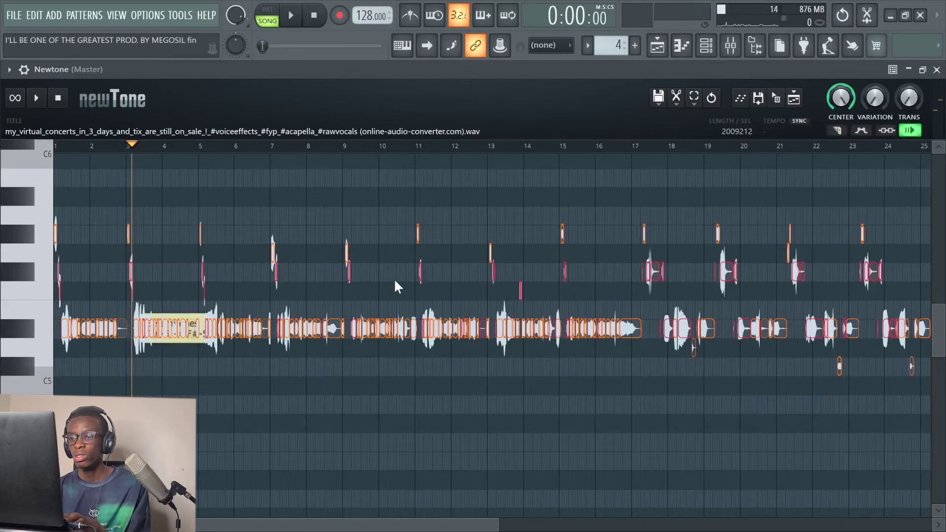
{"action": "left_click", "coordinate": [539, 276]}
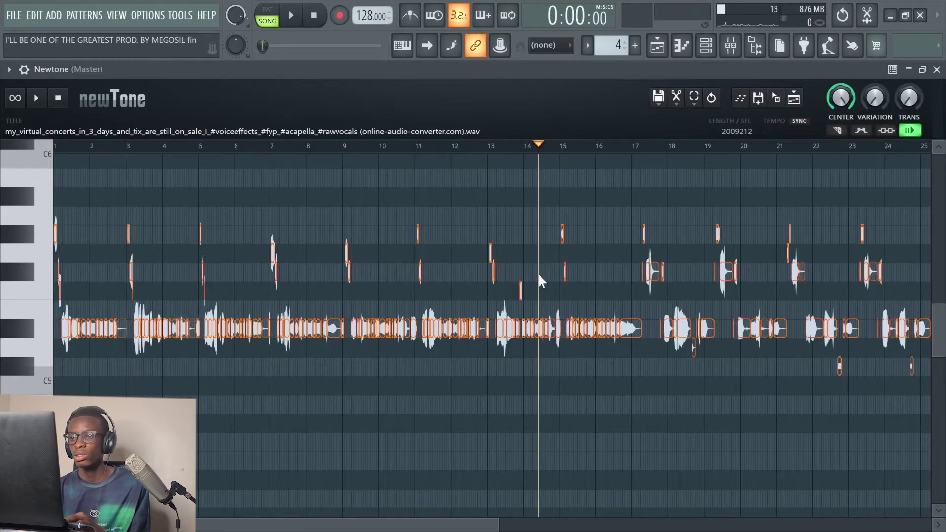
Step: Lower the middle note row two semitones and the top row three semitones
{"action": "left_click_drag", "start_coordinate": [894, 276], "coordinate": [113, 284]}
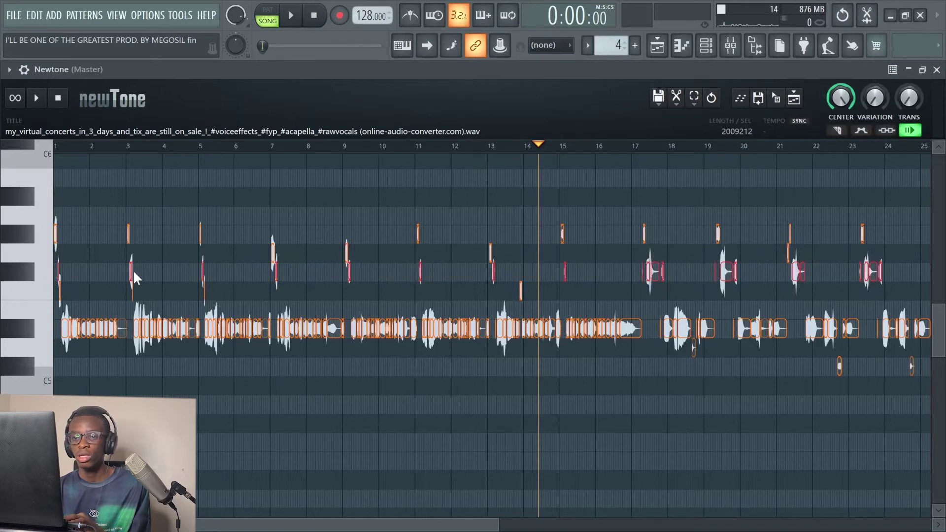
{"action": "left_click_drag", "start_coordinate": [130, 271], "coordinate": [130, 324]}
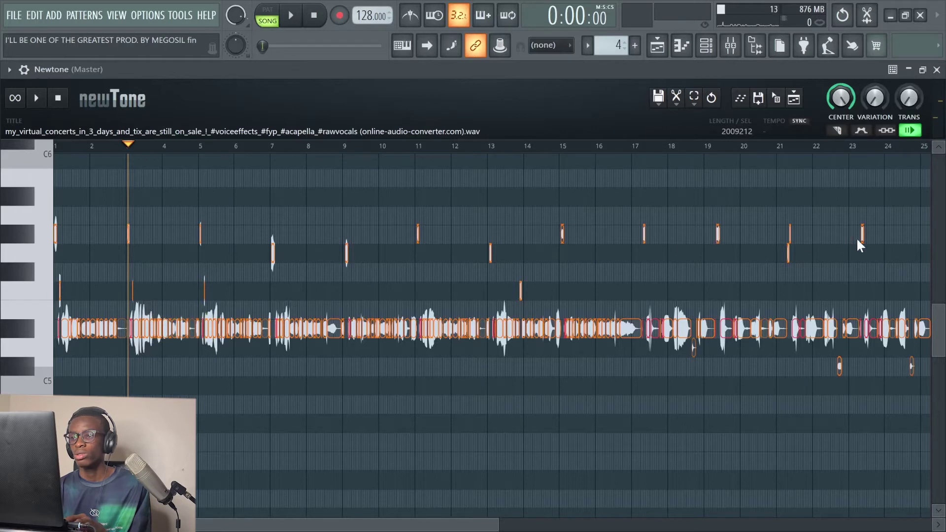
{"action": "left_click", "coordinate": [710, 238]}
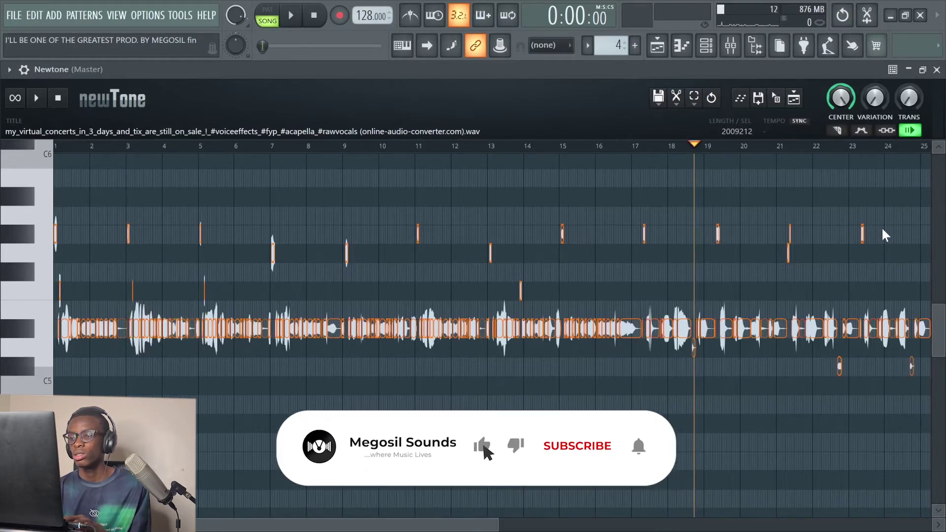
{"action": "left_click_drag", "start_coordinate": [882, 229], "coordinate": [45, 241]}
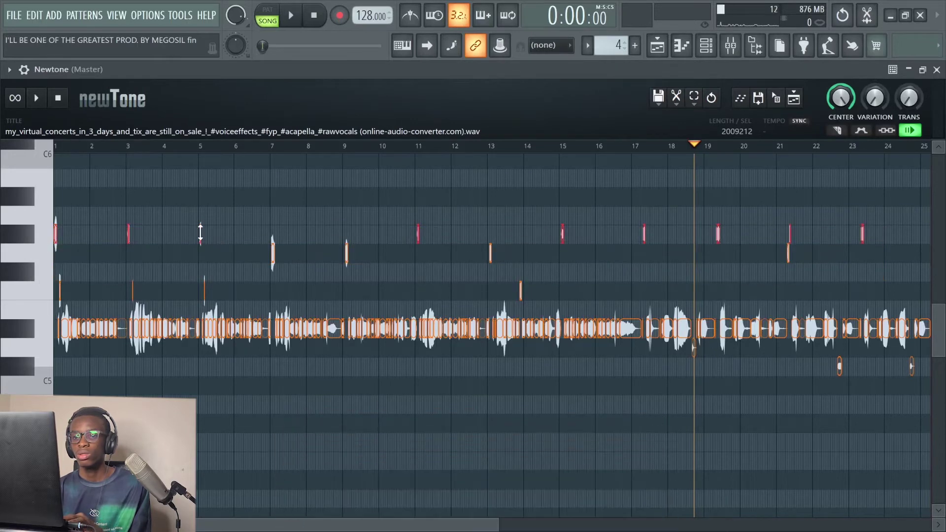
{"action": "left_click_drag", "start_coordinate": [200, 233], "coordinate": [197, 331]}
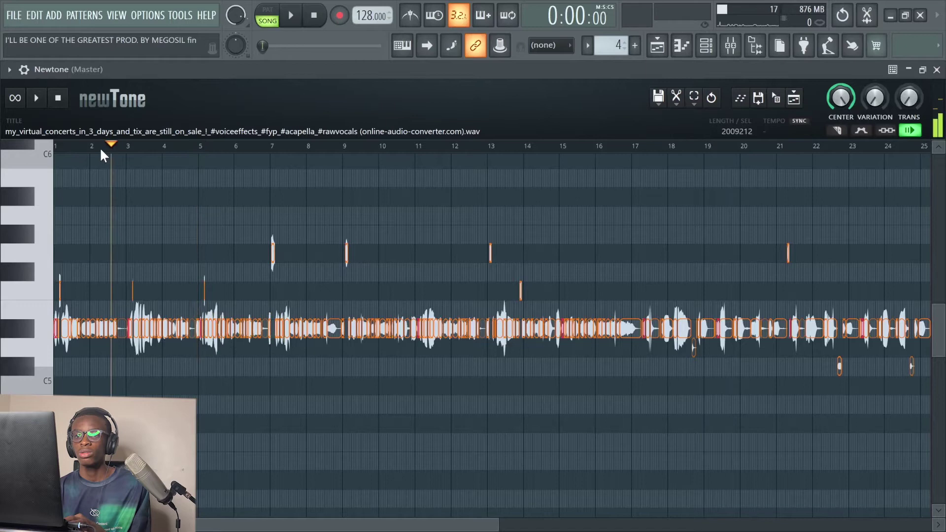
Step: Drop the lowered top-row notes at their new pitch and replay the vocal
{"action": "left_click_drag", "start_coordinate": [111, 145], "coordinate": [3, 156]}
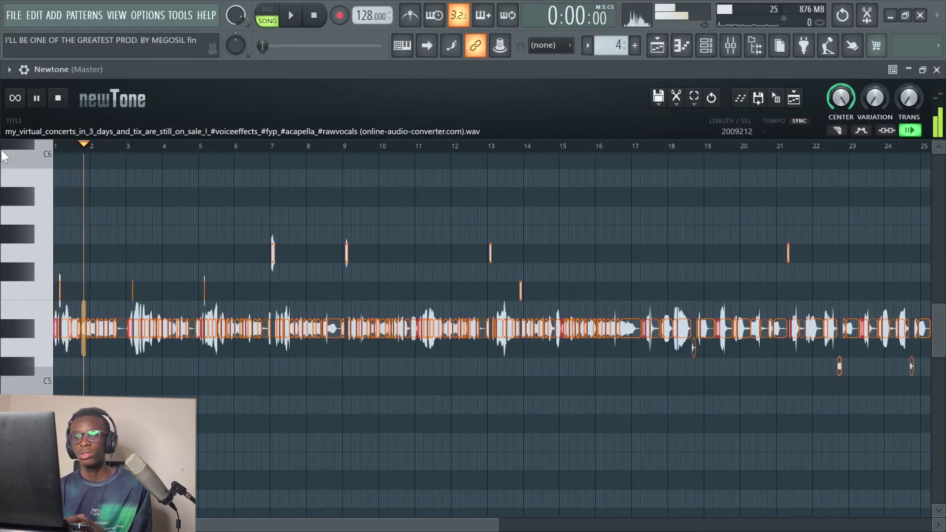
{"action": "key", "text": "space"}
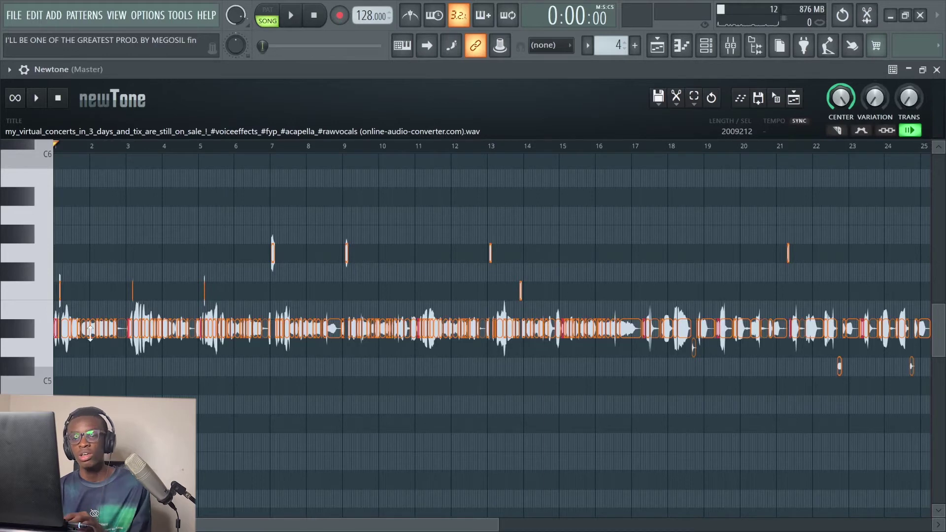
{"action": "key", "text": "space"}
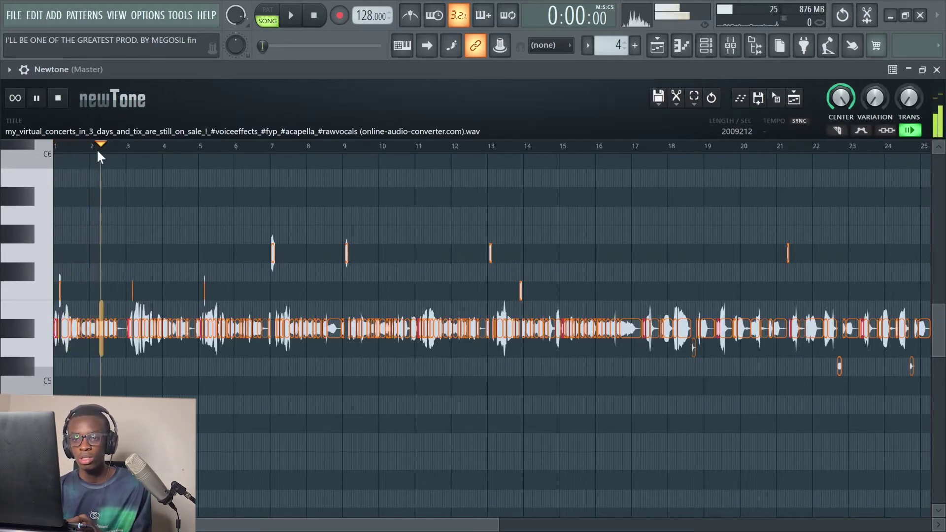
{"action": "key", "text": "space"}
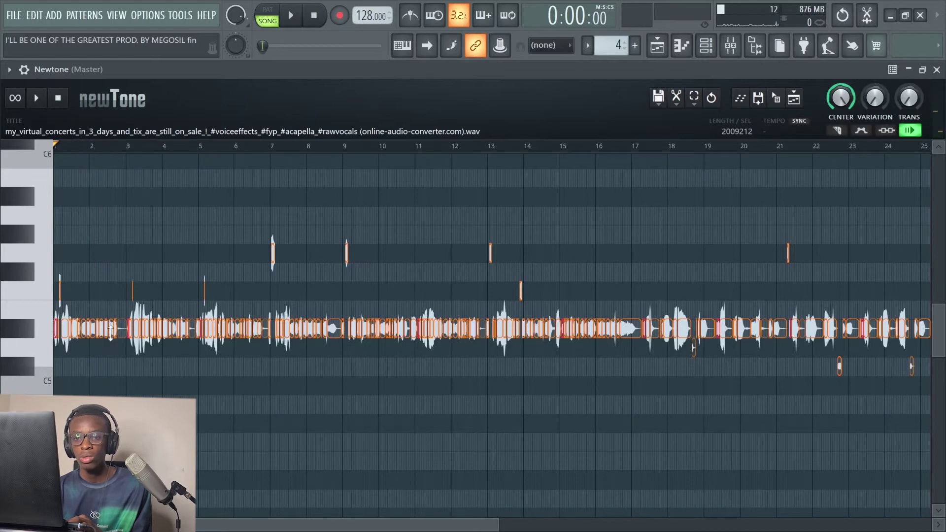
Step: Raise the short note near bar 2 and replay the edited vocal from the start
{"action": "left_click", "coordinate": [111, 329]}
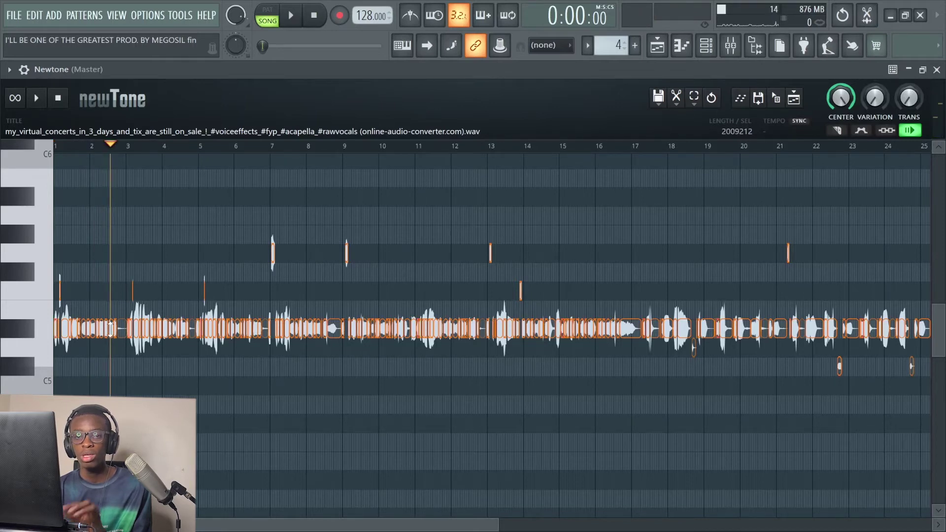
{"action": "left_click", "coordinate": [109, 334]}
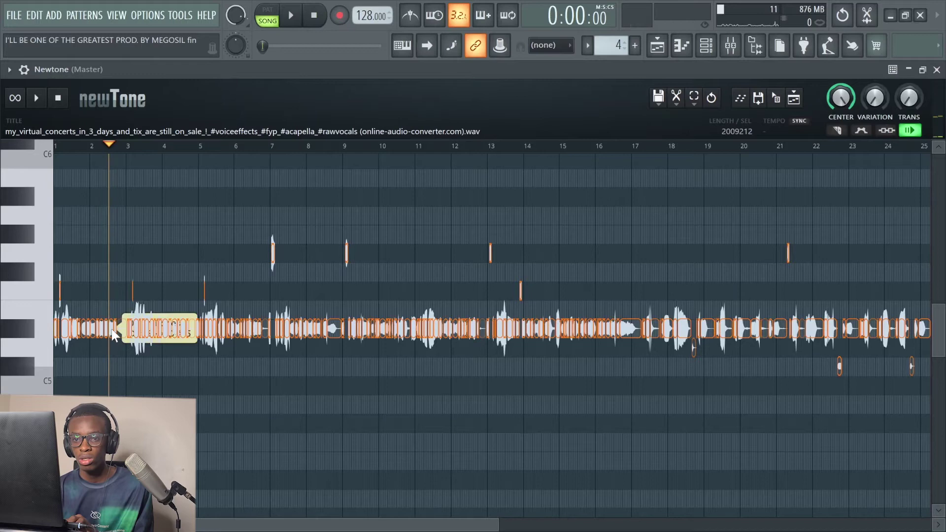
{"action": "mouse_move", "coordinate": [112, 331]}
{"action": "left_mouse_down"}
{"action": "mouse_move", "coordinate": [111, 283]}
{"action": "mouse_move", "coordinate": [111, 306]}
{"action": "left_mouse_up"}
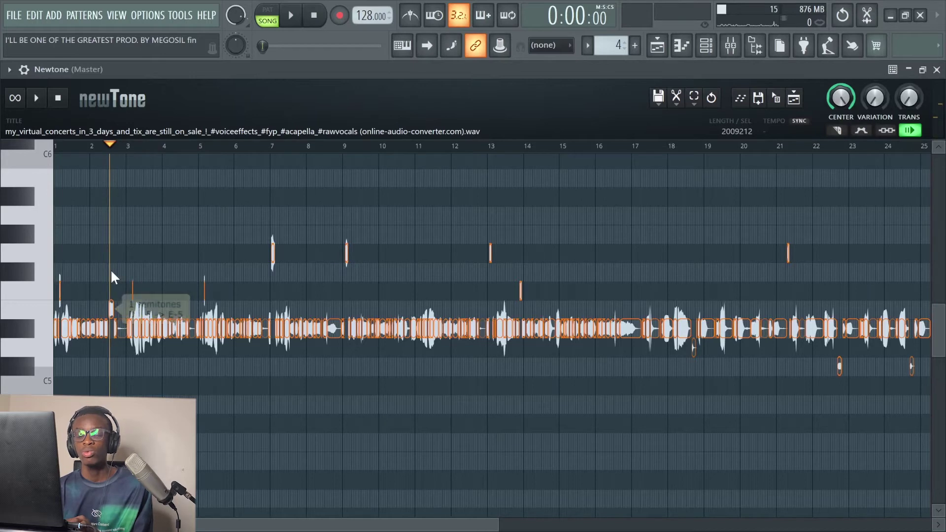
{"action": "key", "text": "space"}
{"action": "key", "text": "space"}
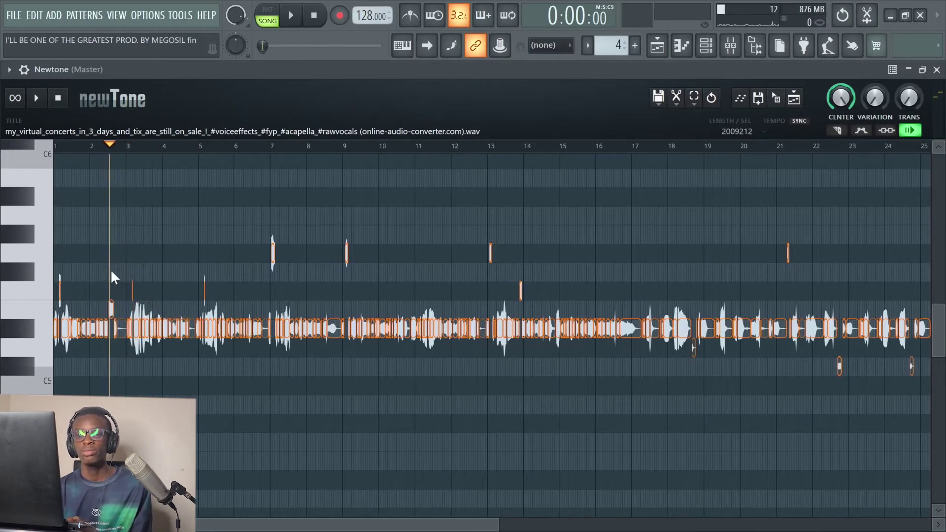
{"action": "left_click_drag", "start_coordinate": [71, 148], "coordinate": [27, 147]}
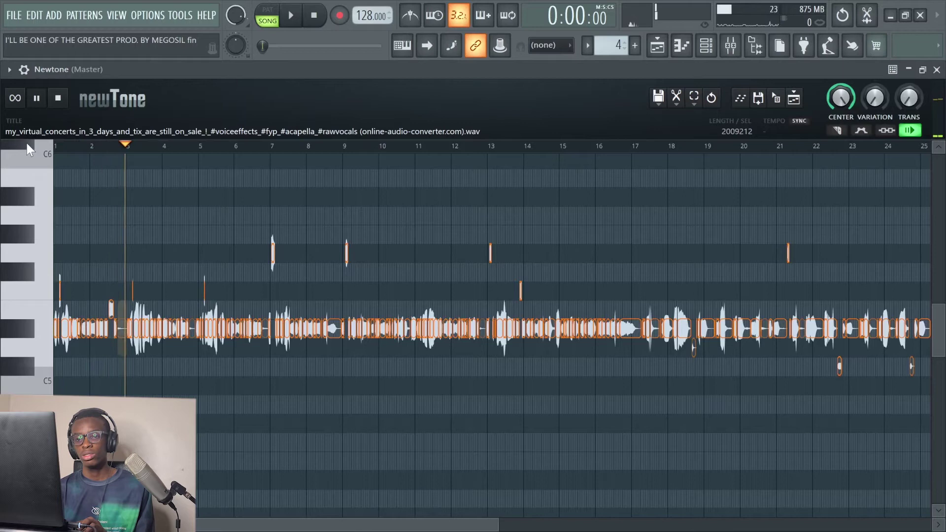
{"action": "key", "text": "space"}
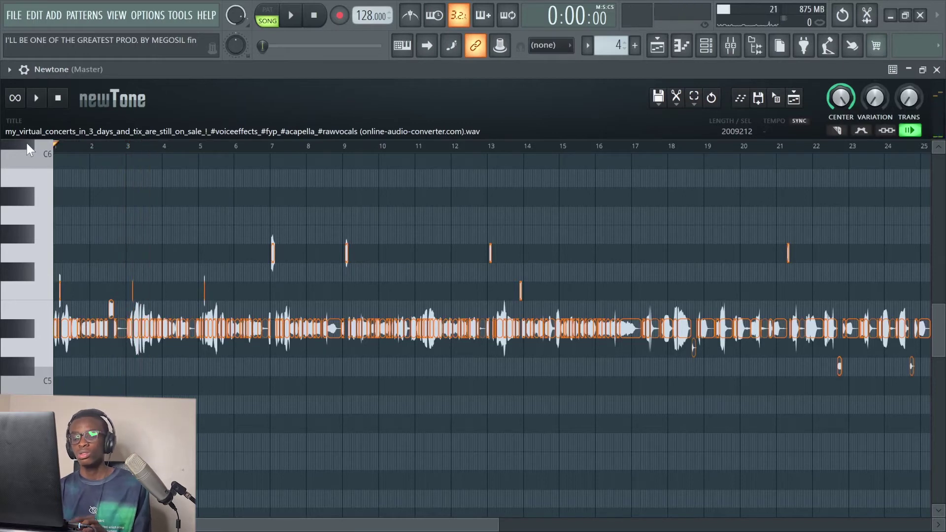
Step: Back in the playlist, audition Track 2 soloed, then Track 4 soloed
{"action": "key", "text": "F5"}
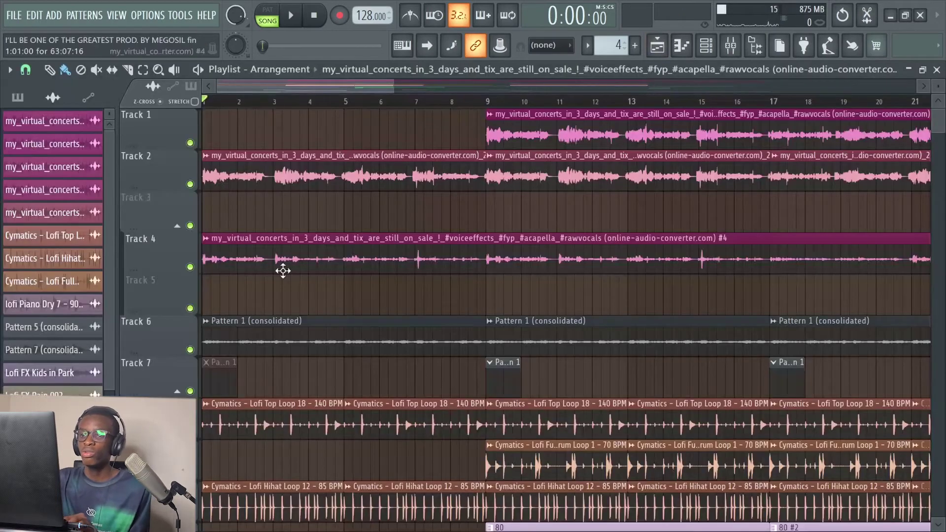
{"action": "right_click", "coordinate": [190, 185]}
{"action": "key", "text": "space"}
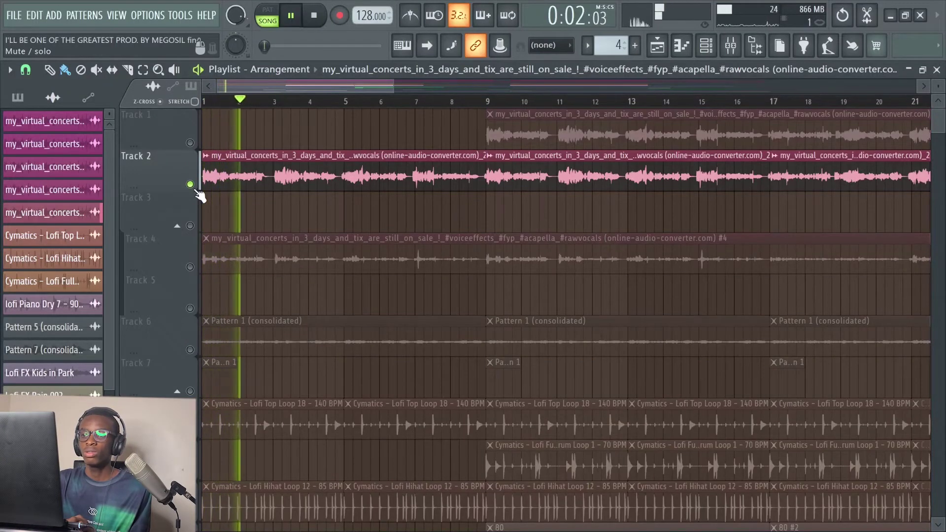
{"action": "key", "text": "space"}
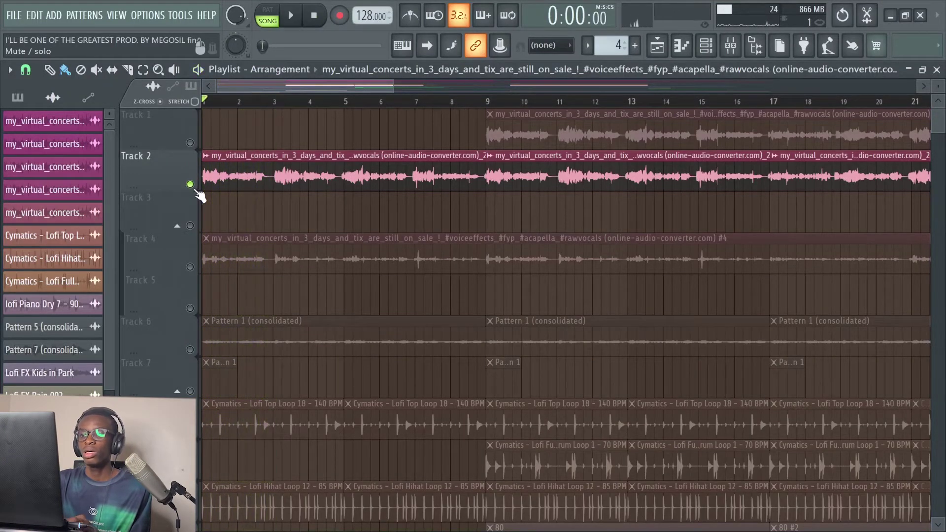
{"action": "right_click", "coordinate": [190, 267]}
{"action": "key", "text": "space"}
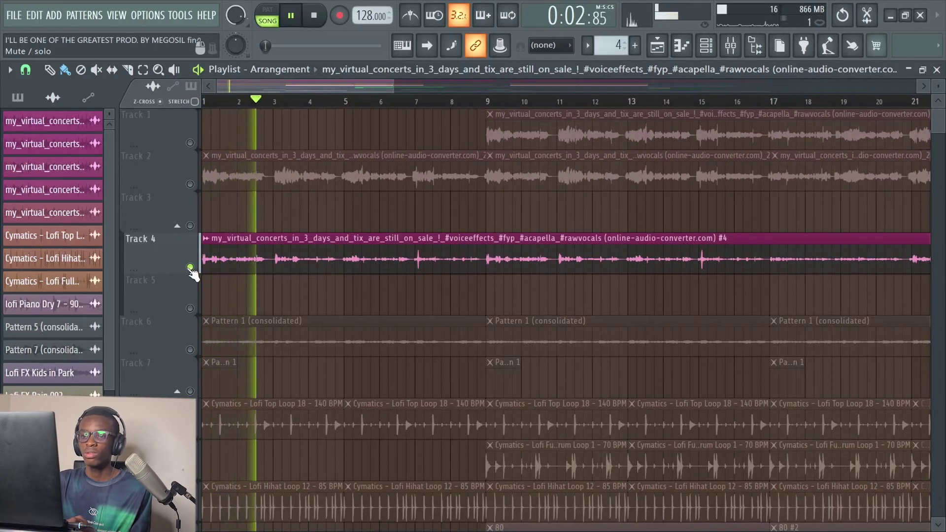
{"action": "key", "text": "space"}
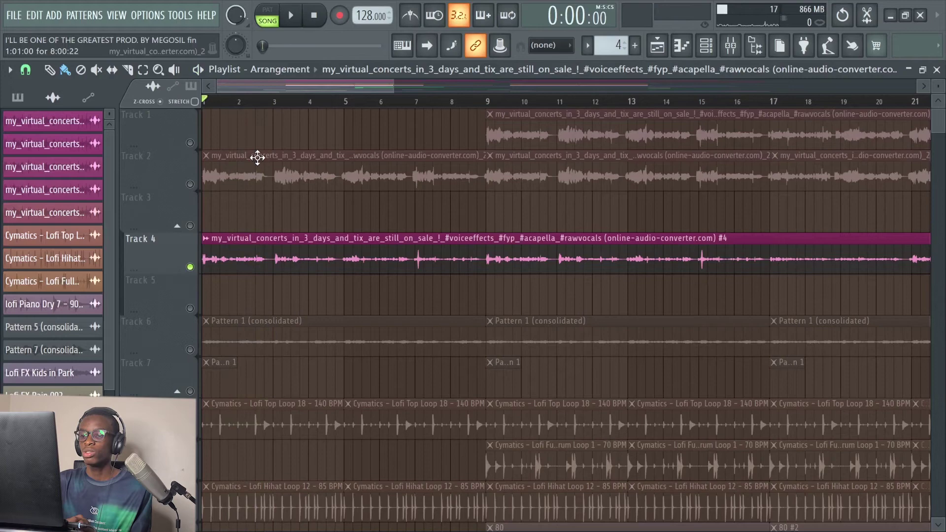
Step: Open the mixer, select the Master track, and open its Newtone slot
{"action": "key", "text": "F9"}
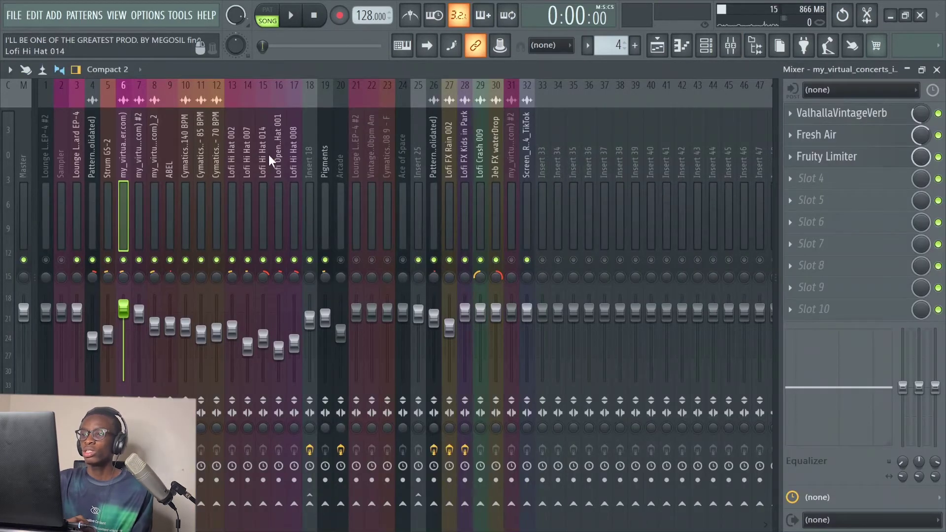
{"action": "key", "text": "F5"}
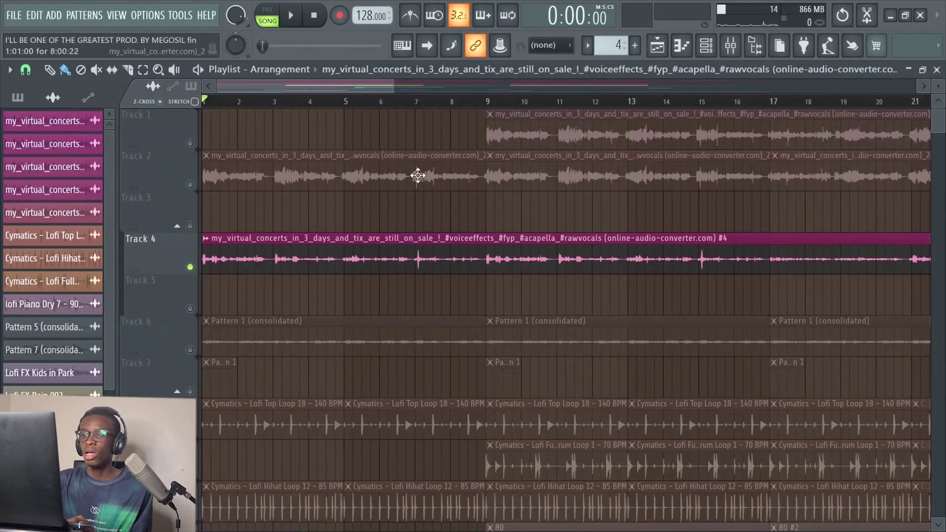
{"action": "key", "text": "F9"}
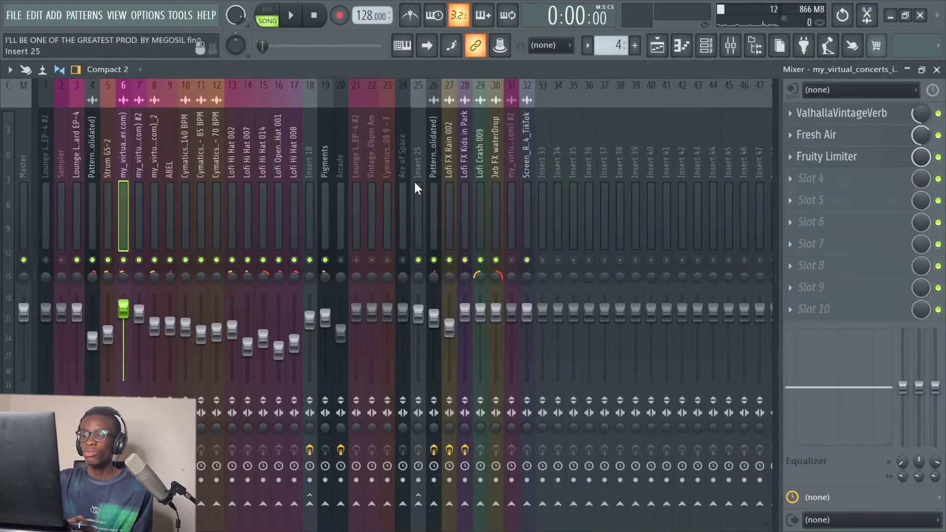
{"action": "left_click", "coordinate": [24, 162]}
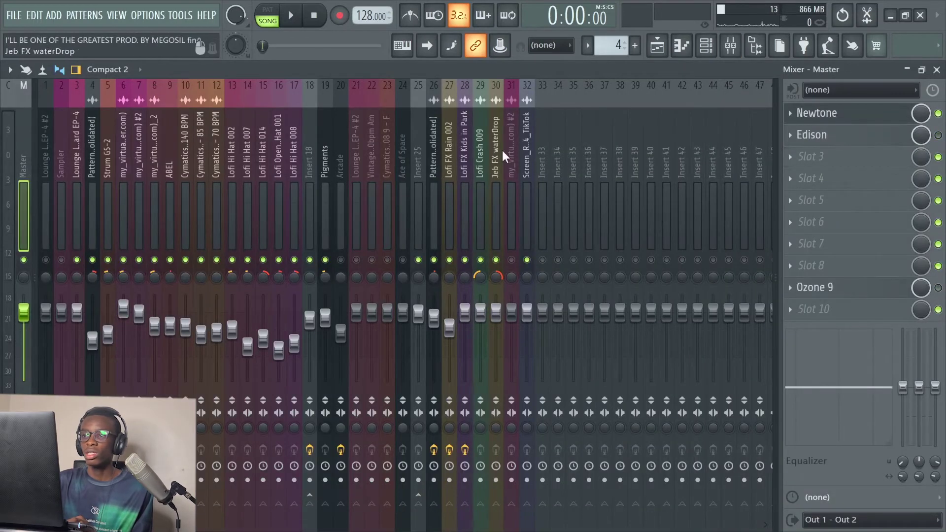
{"action": "left_click", "coordinate": [845, 115]}
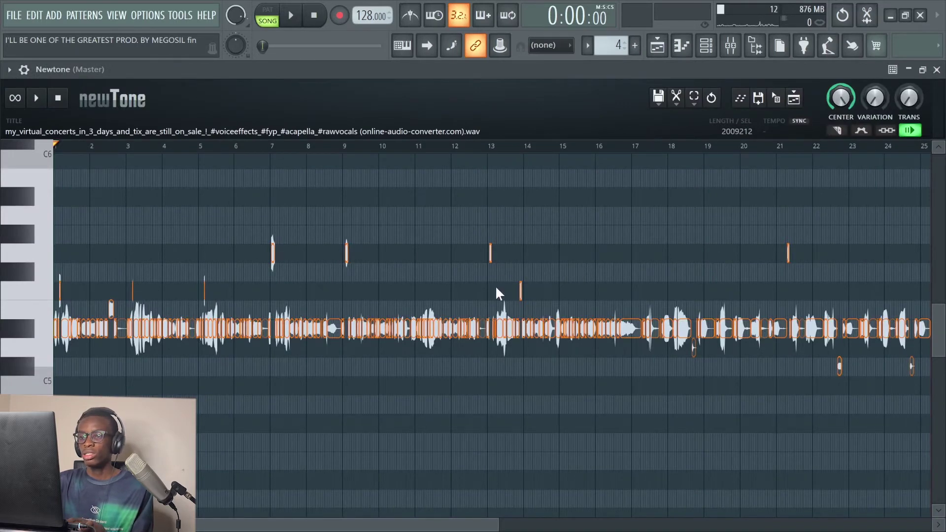
Step: Drop the four stray high notes and the small upper notes into the main row, then play back
{"action": "left_click_drag", "start_coordinate": [835, 256], "coordinate": [230, 221]}
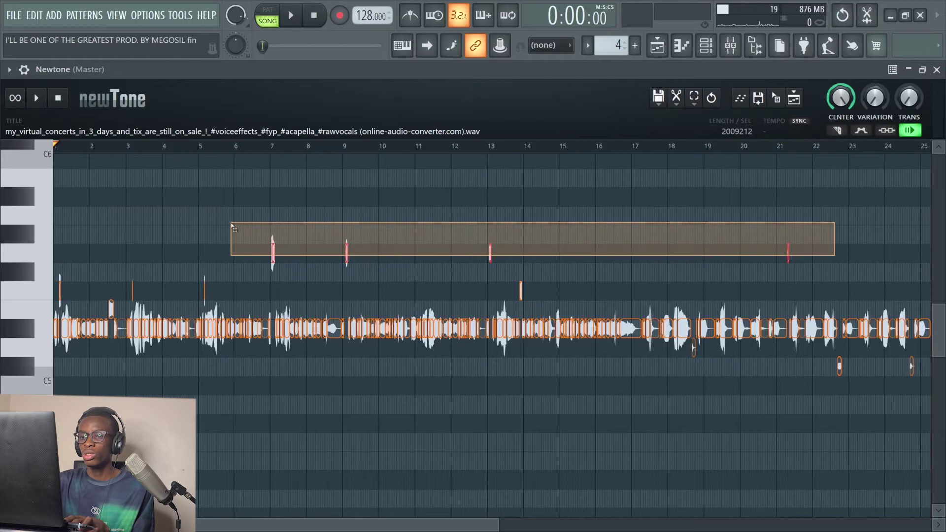
{"action": "left_click_drag", "start_coordinate": [346, 252], "coordinate": [347, 328]}
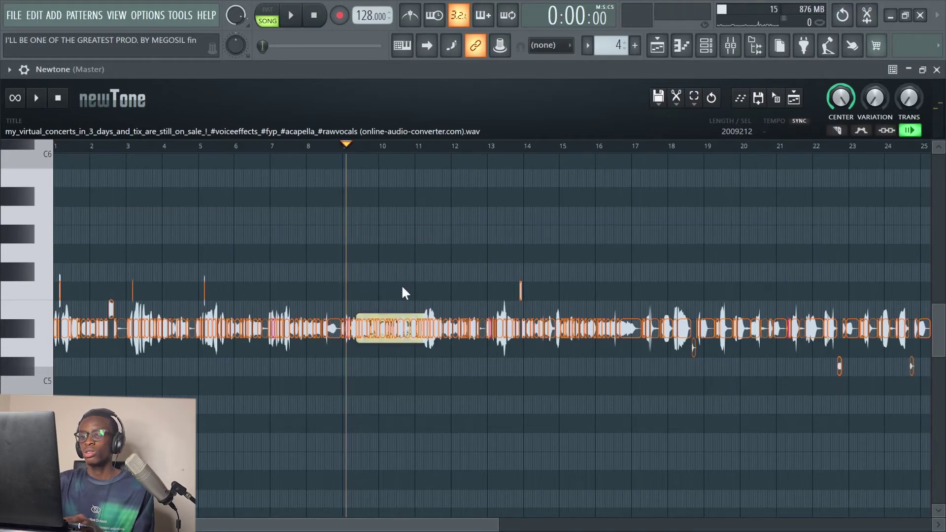
{"action": "left_click_drag", "start_coordinate": [557, 284], "coordinate": [3, 293]}
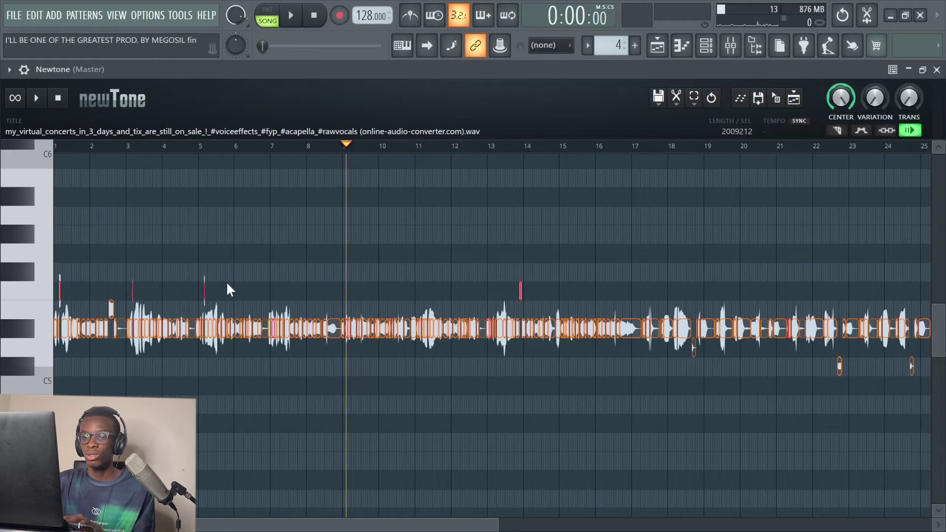
{"action": "left_click", "coordinate": [203, 288]}
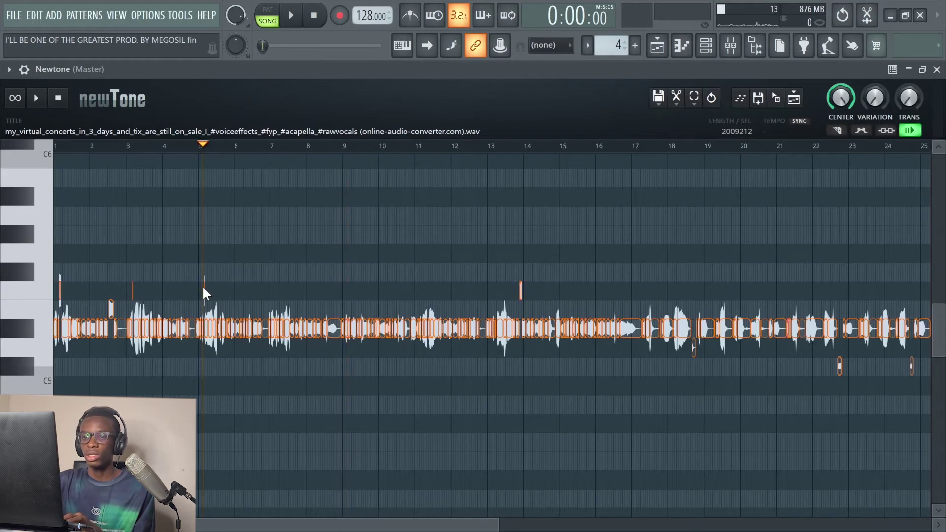
{"action": "left_click_drag", "start_coordinate": [579, 287], "coordinate": [57, 293]}
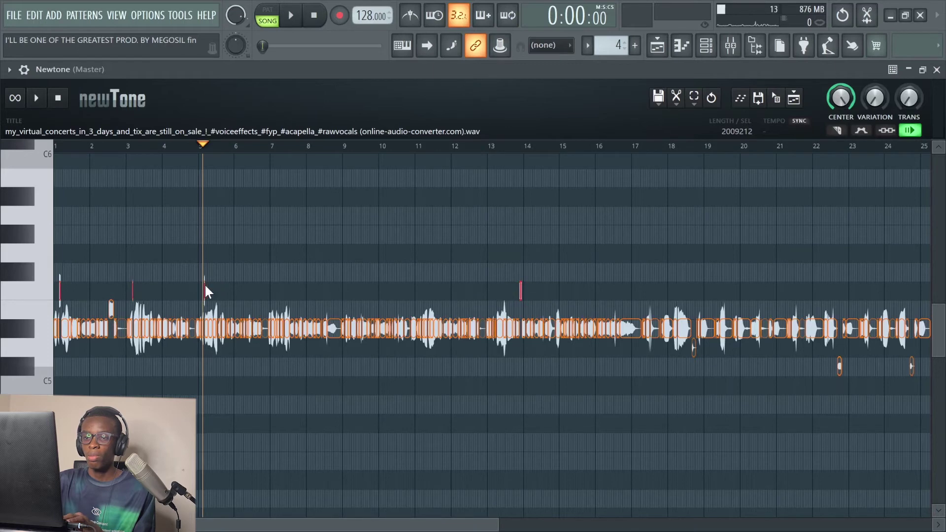
{"action": "left_click_drag", "start_coordinate": [205, 285], "coordinate": [203, 328]}
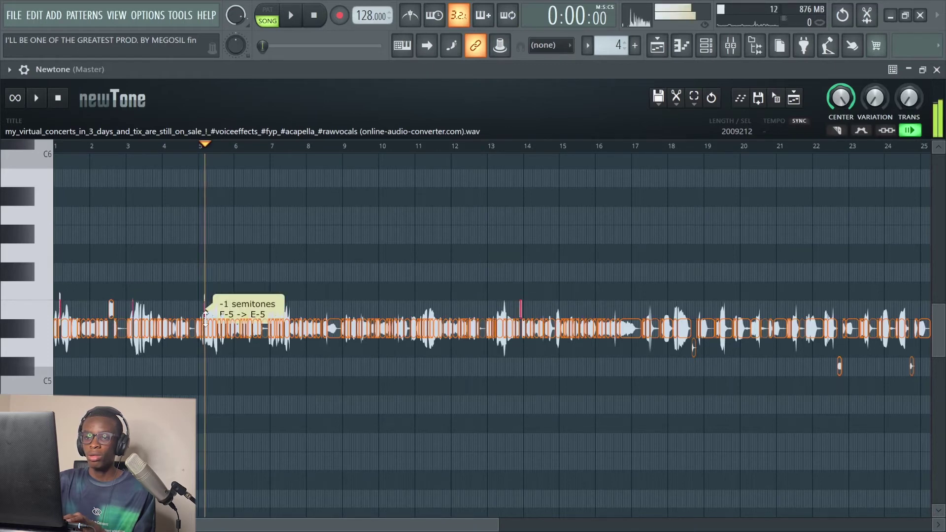
{"action": "left_click_drag", "start_coordinate": [179, 145], "coordinate": [24, 152]}
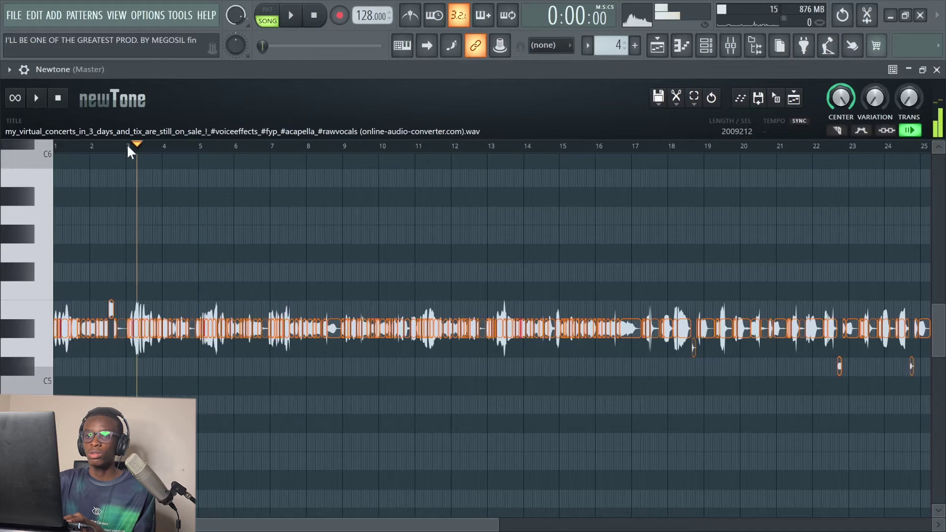
{"action": "key", "text": "space"}
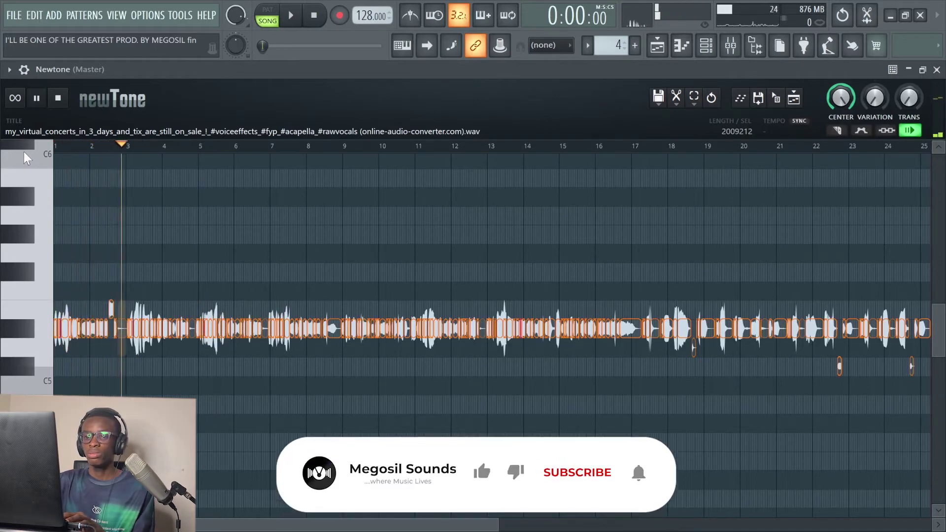
Step: Stop playback, move the flattened vocal clip to bar 1 on Track 5, and unmute Track 5
{"action": "key", "text": "space"}
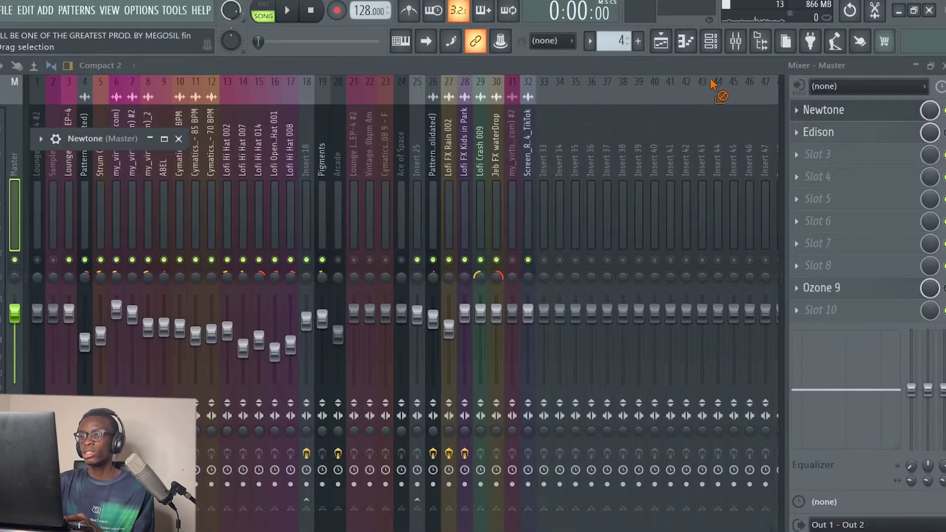
{"action": "left_click", "coordinate": [668, 43]}
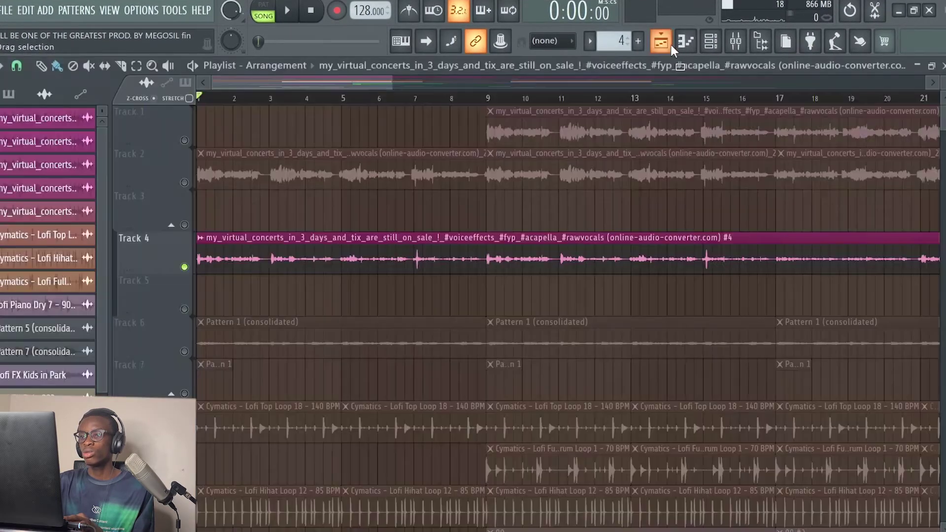
{"action": "left_click", "coordinate": [710, 42]}
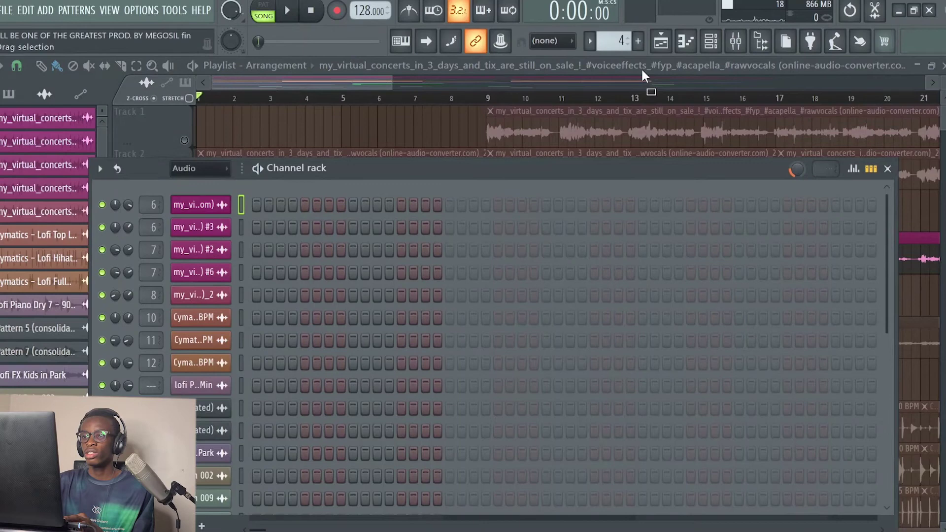
{"action": "left_click", "coordinate": [659, 41]}
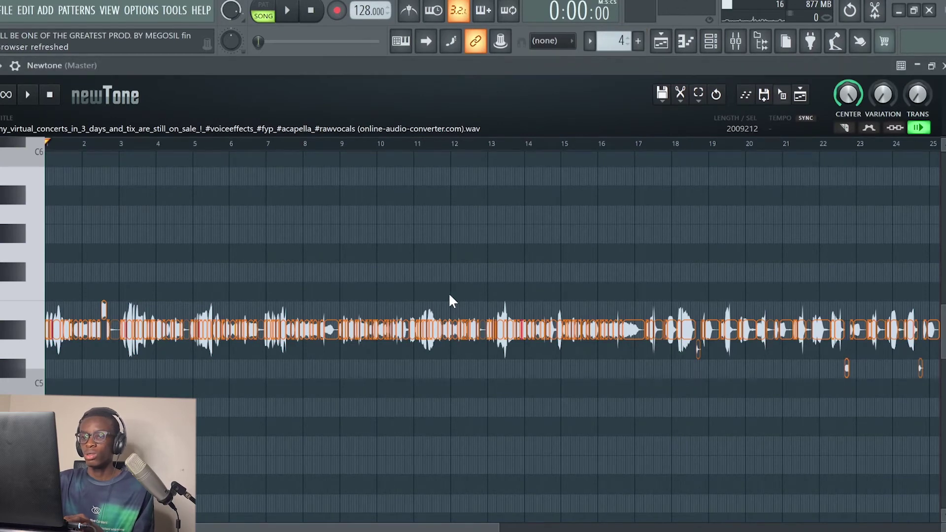
{"action": "left_click", "coordinate": [666, 42]}
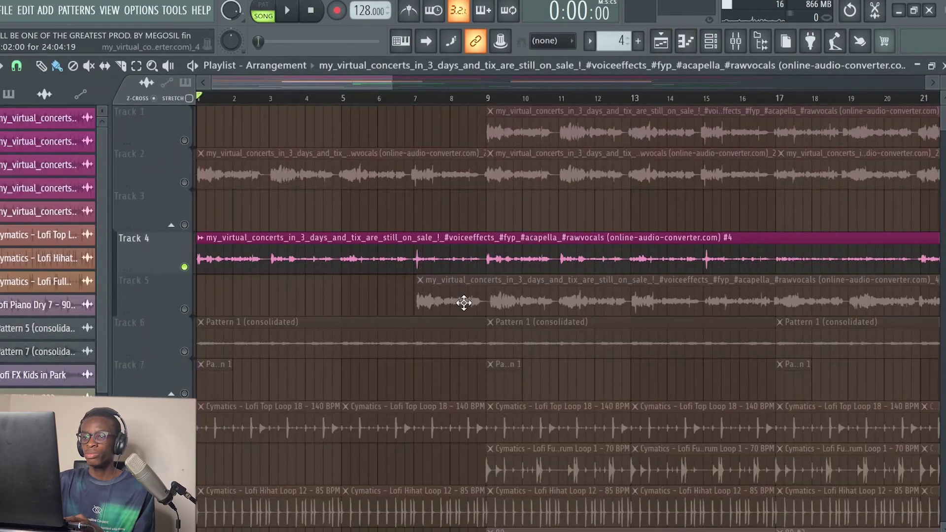
{"action": "left_click_drag", "start_coordinate": [457, 296], "coordinate": [242, 298]}
{"action": "left_click", "coordinate": [184, 309]}
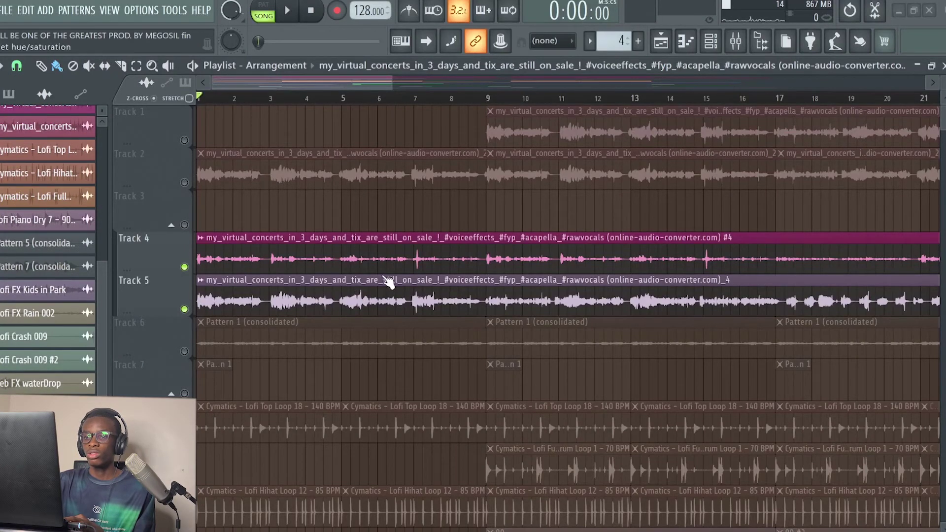
Step: Name Track 5 'ROBOT MOOD' in green, then mute Track 4's original vocal
{"action": "left_click", "coordinate": [367, 286]}
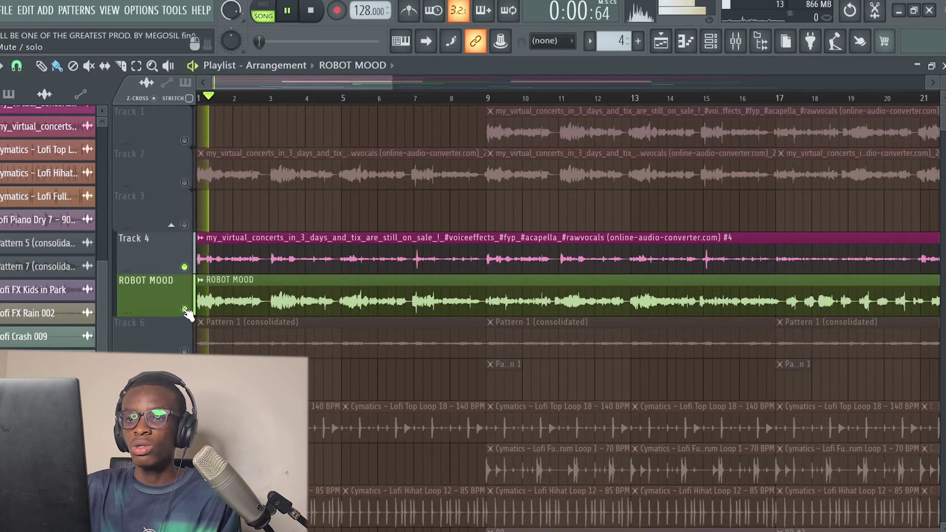
{"action": "left_click", "coordinate": [184, 266]}
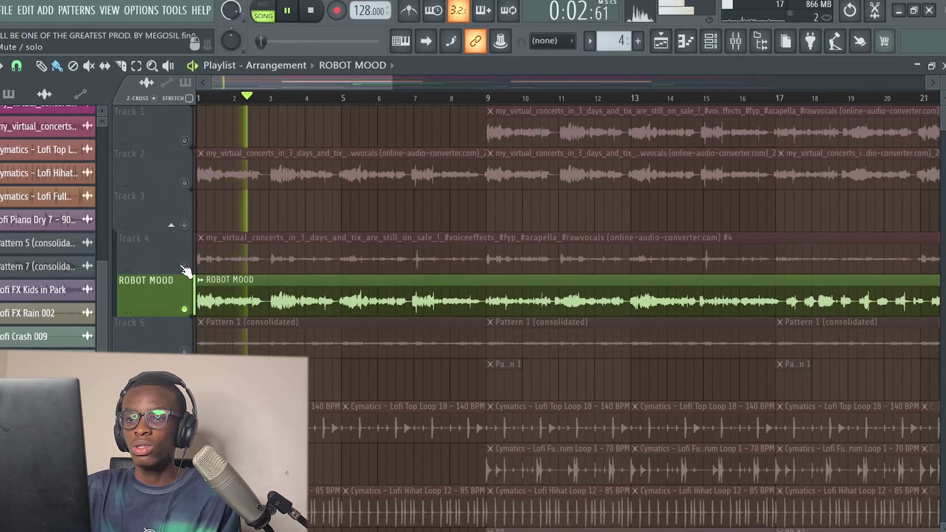
Step: Pitch the ROBOT MOOD clip down a semitone with Auto time-stretching in its sample settings
{"action": "double_click", "coordinate": [257, 293]}
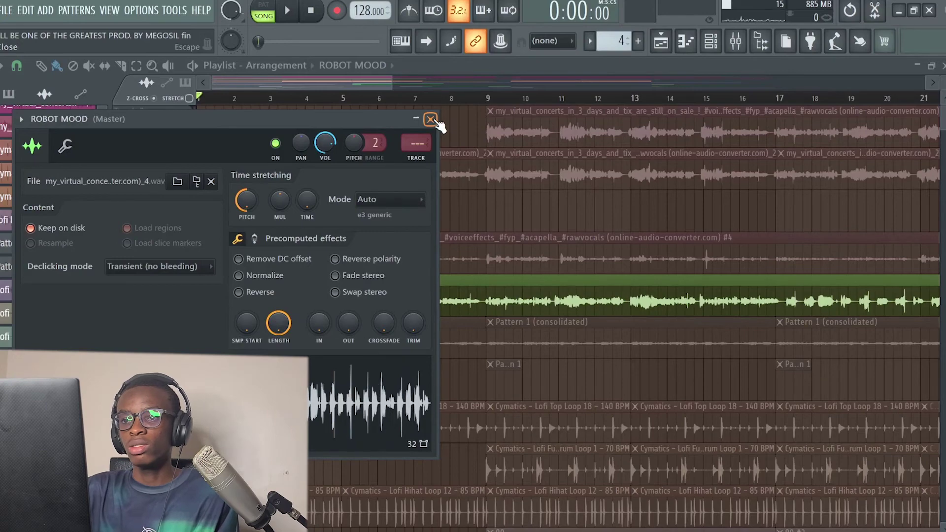
{"action": "left_click", "coordinate": [430, 119]}
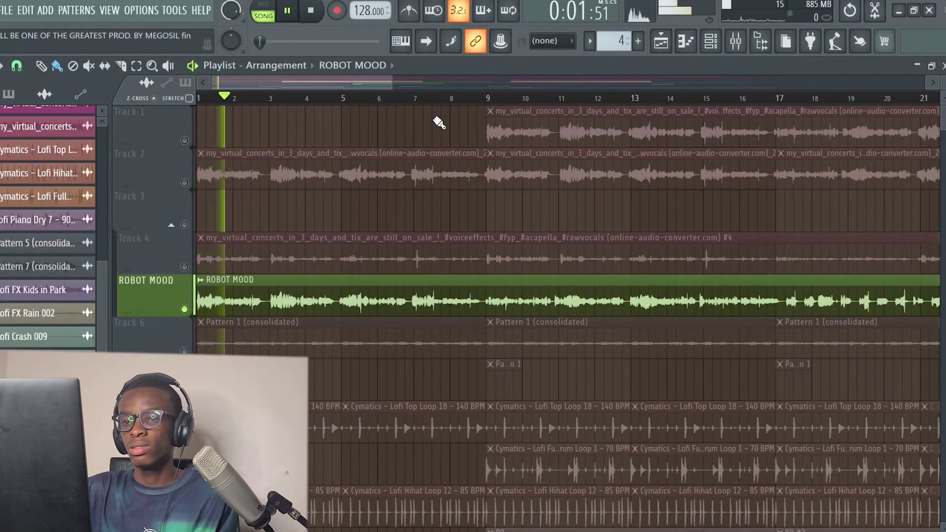